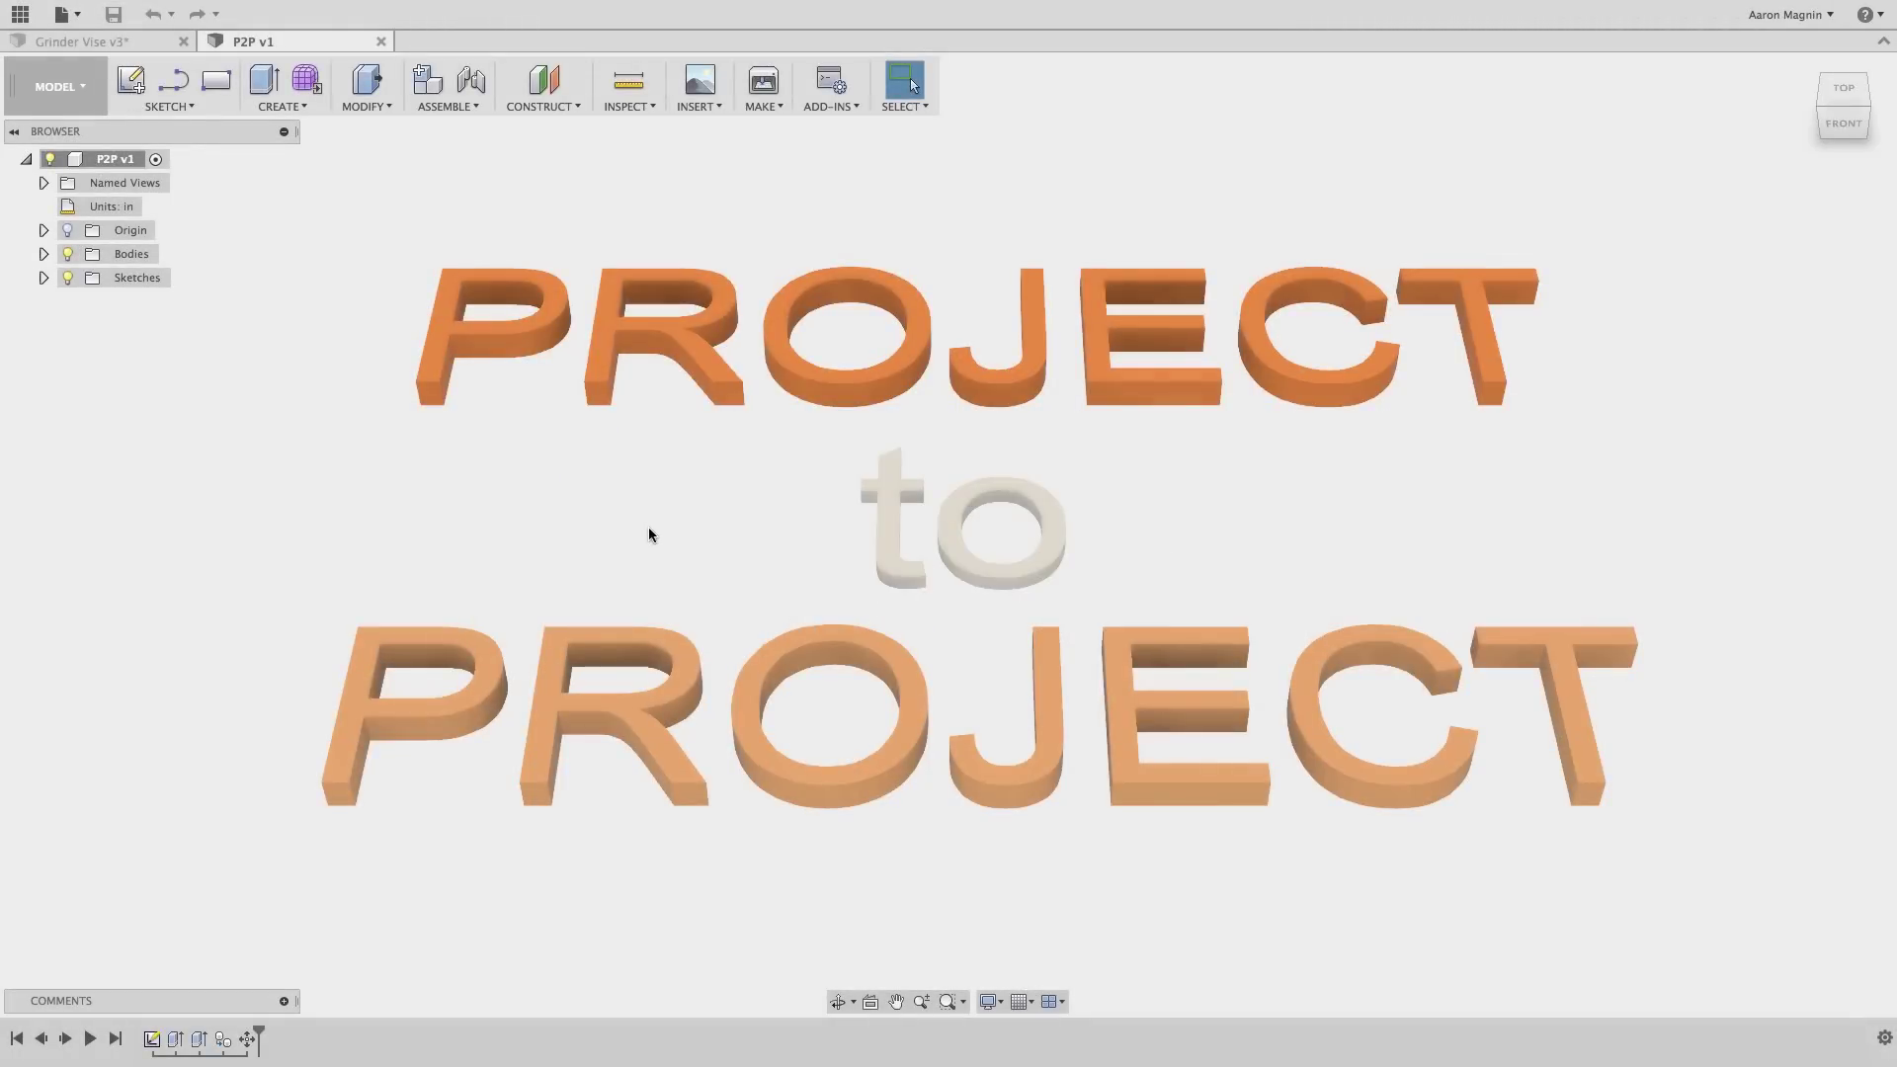
# Step: Show the Data Panel with the Testing Area project's folders and the P2P design
pyautogui.click(21, 14)
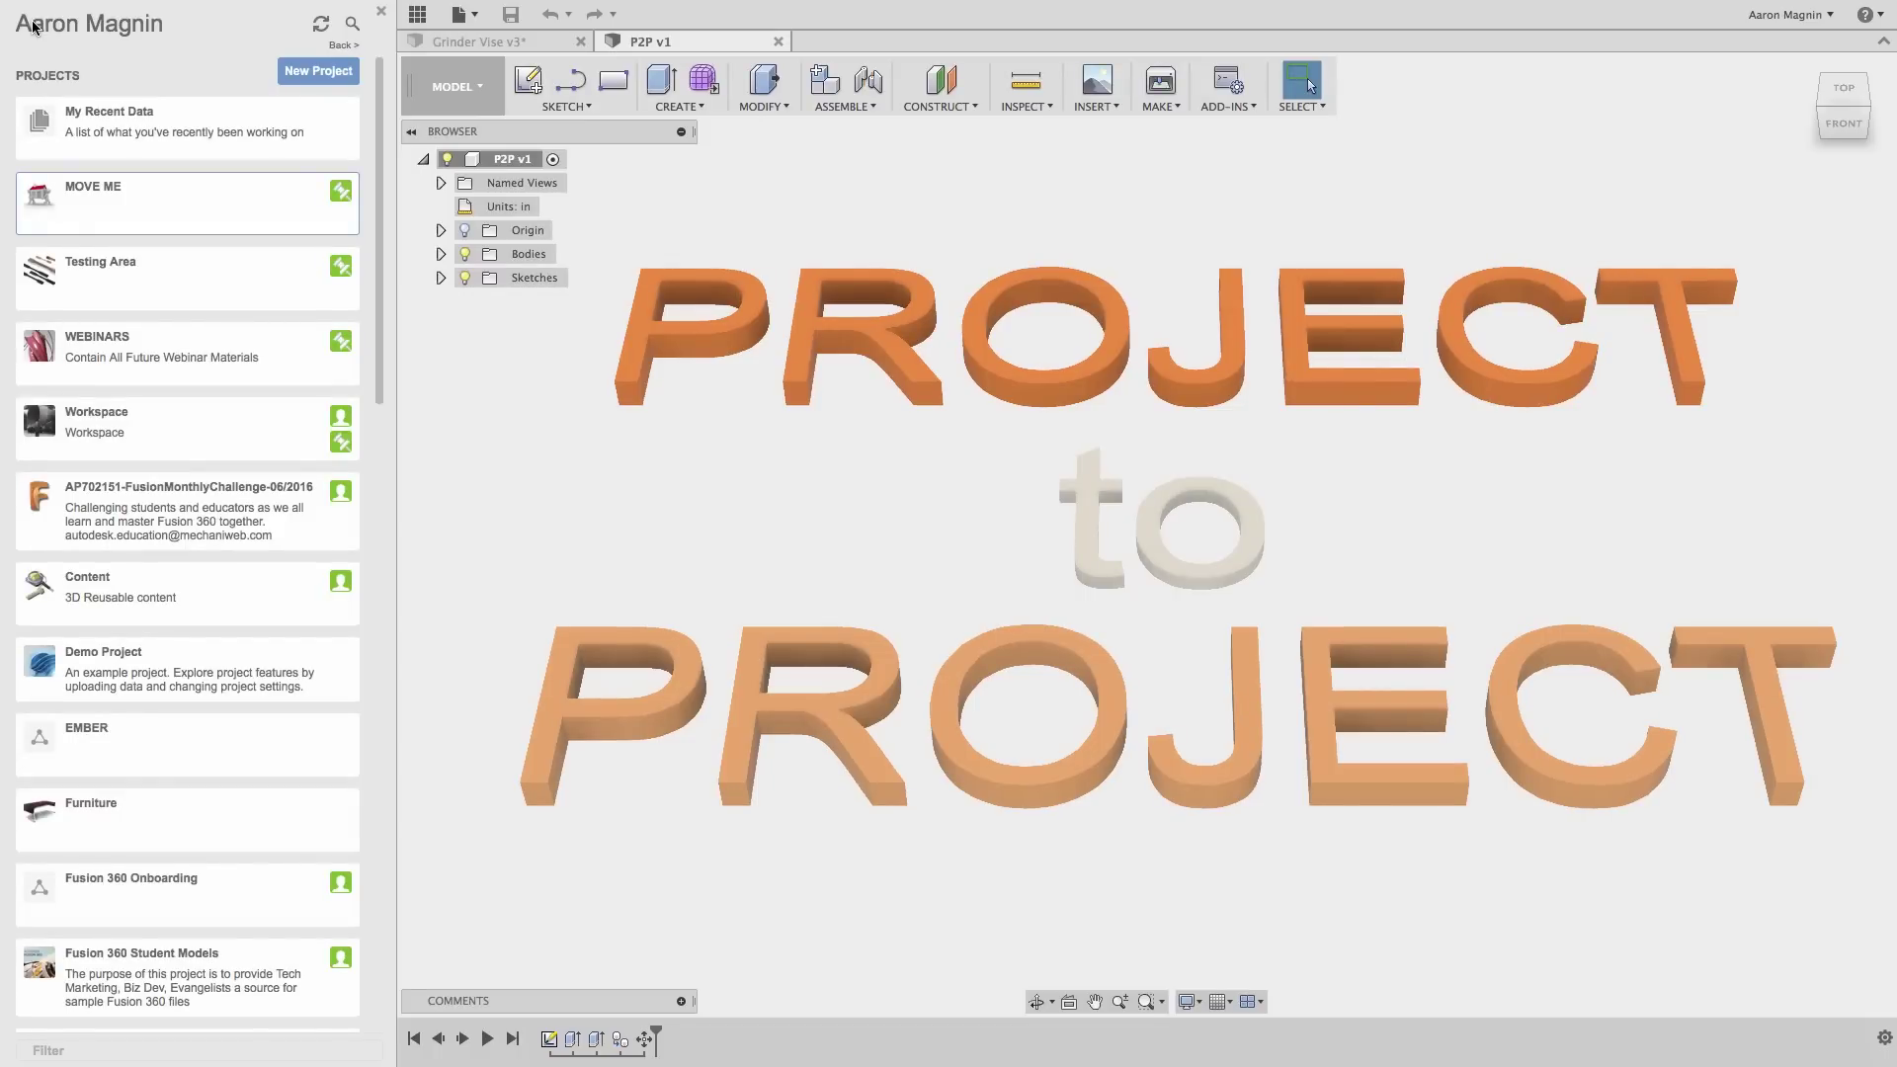
# Step: Open the Testing Area project and start moving the P2P design
pyautogui.click(111, 291)
pyautogui.click(112, 292)
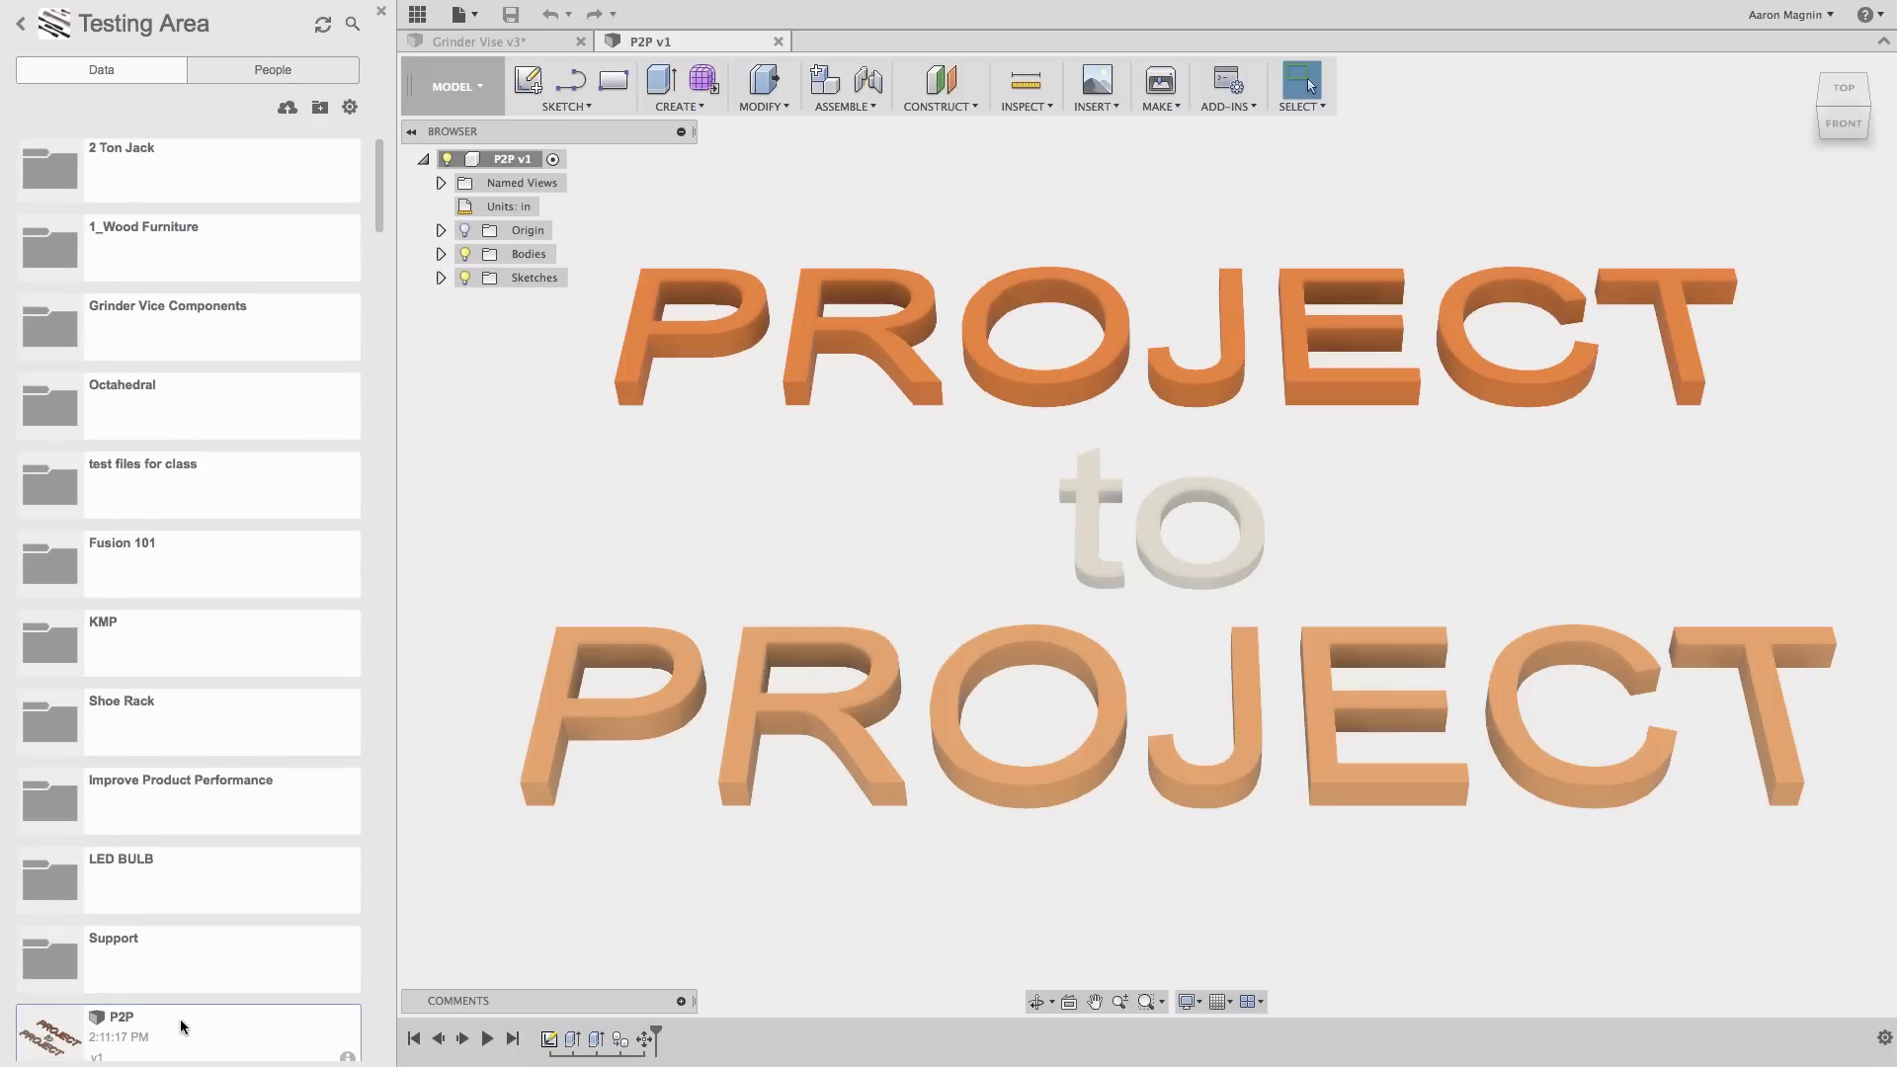
pyautogui.scroll(-2, 181, 1023)
pyautogui.rightClick(181, 967)
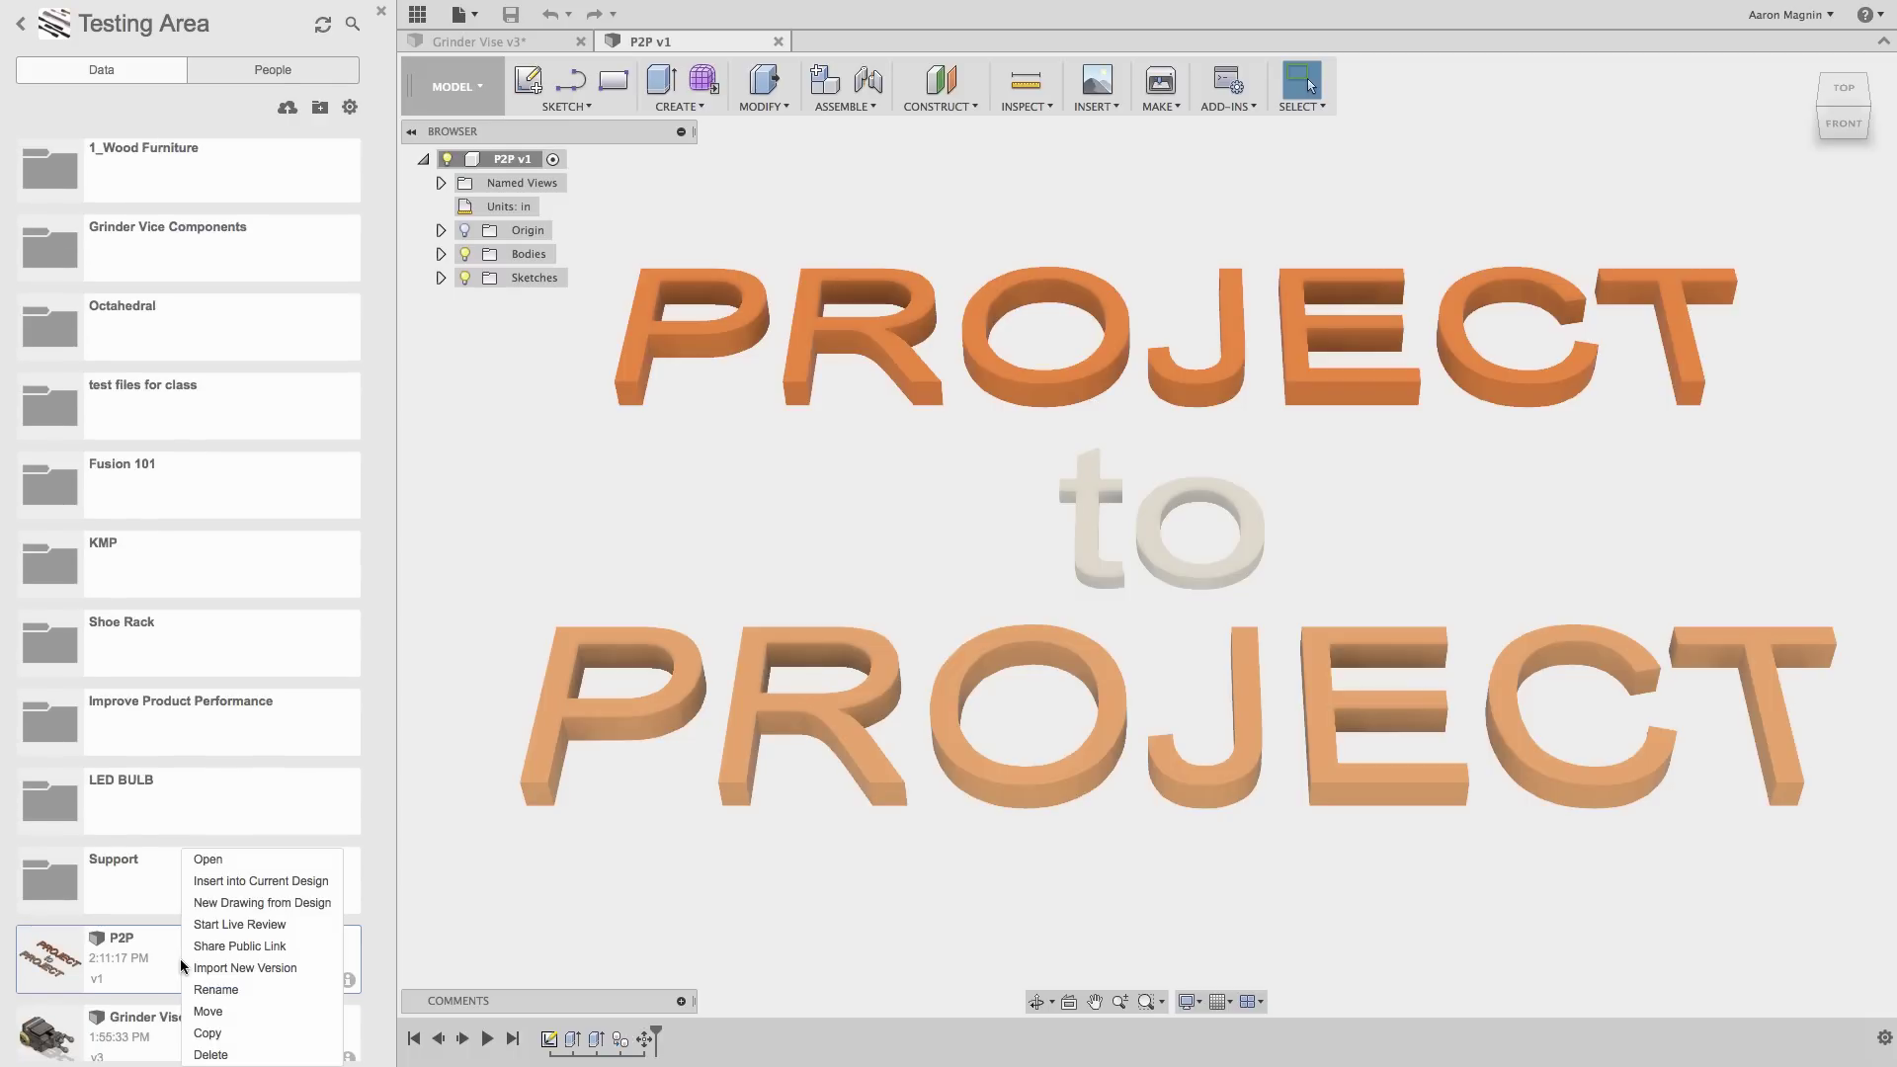
pyautogui.click(221, 1015)
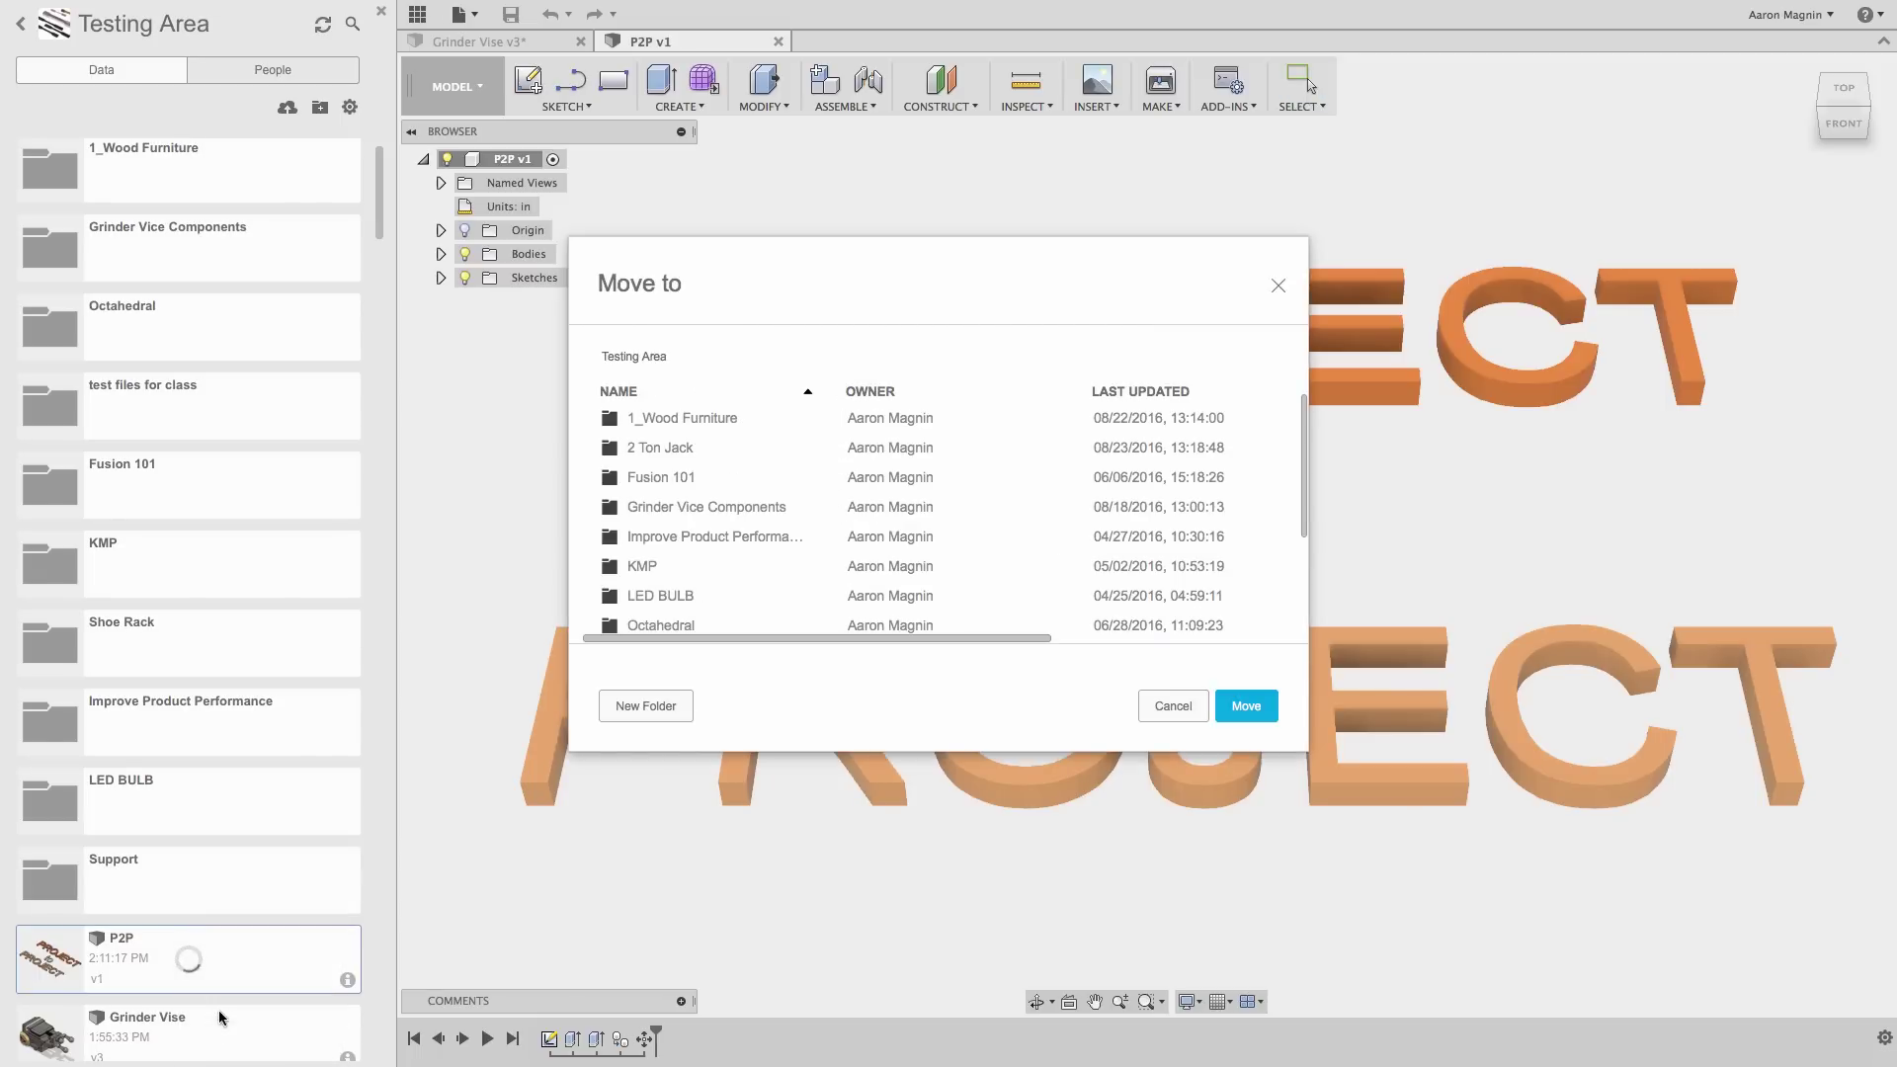
# Step: Cancel the move, copy P2P into the MOVE ME project, and open MOVE ME
pyautogui.click(1171, 705)
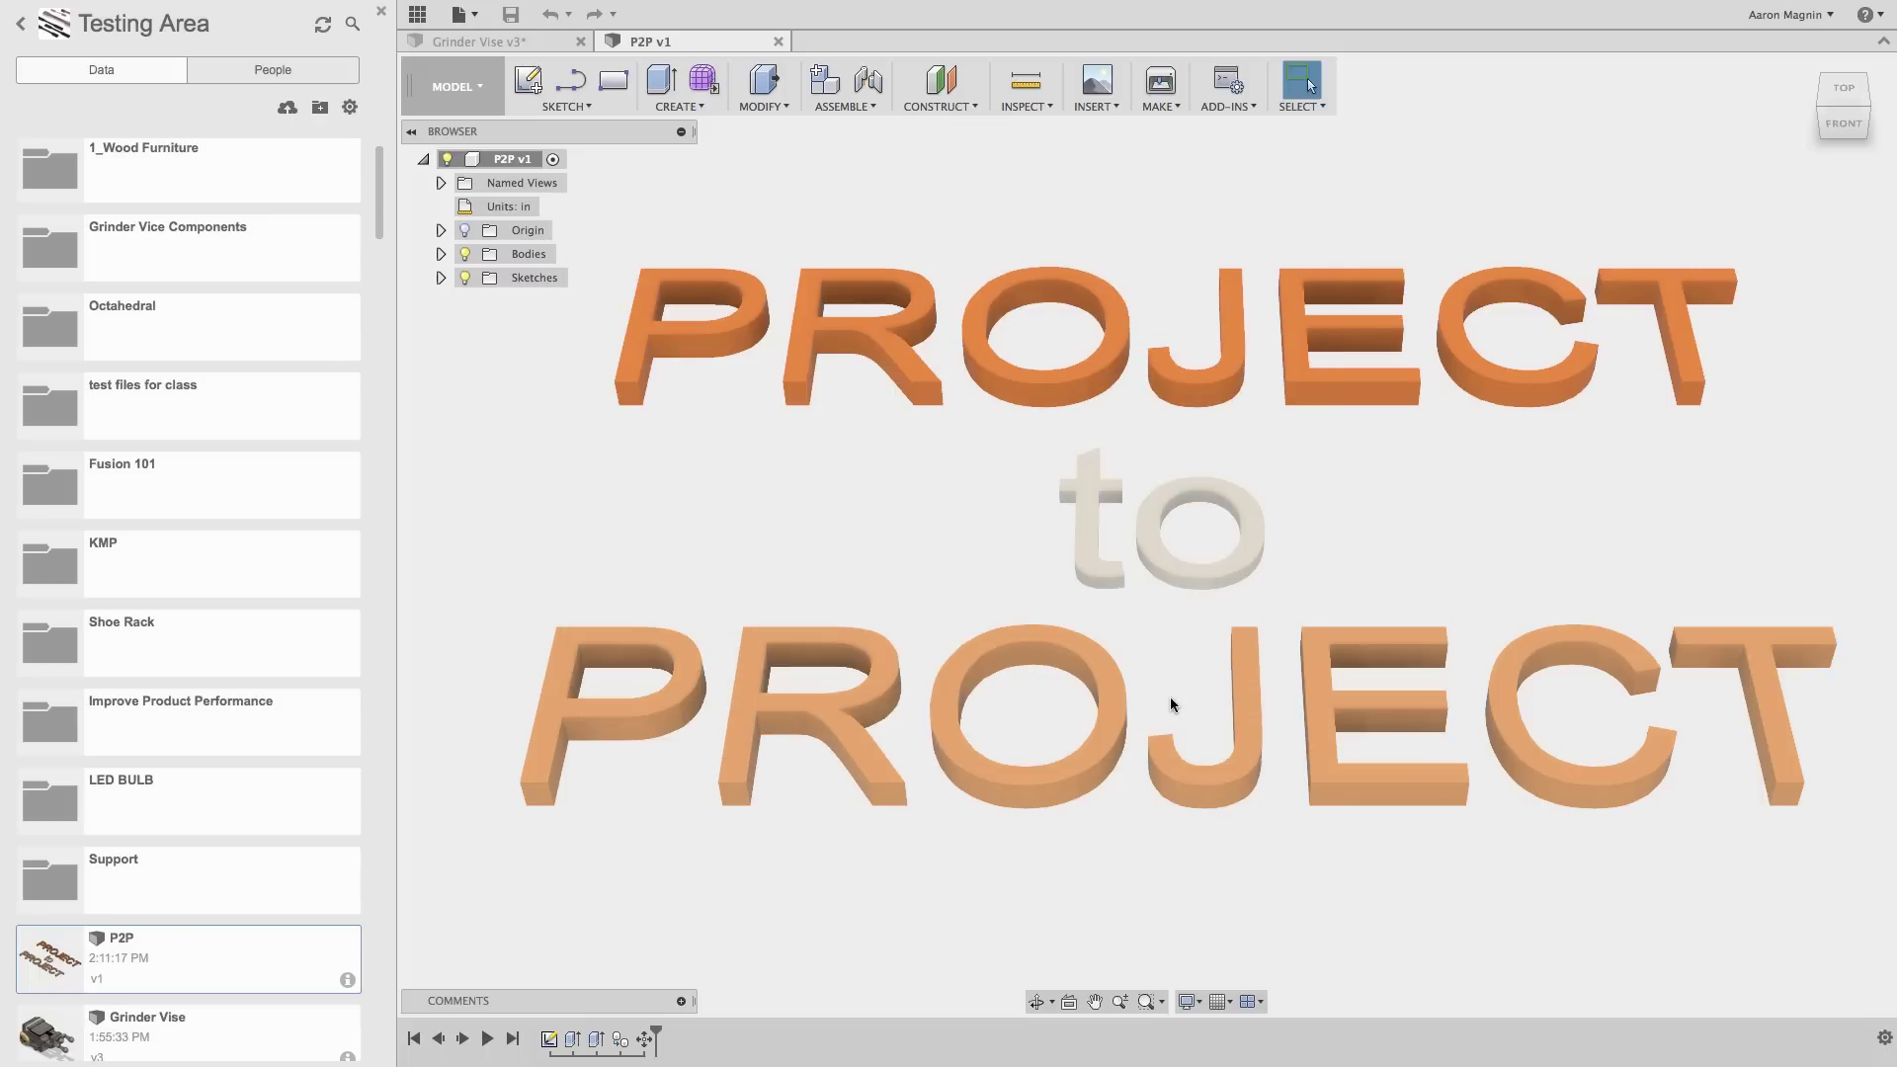
pyautogui.rightClick(250, 954)
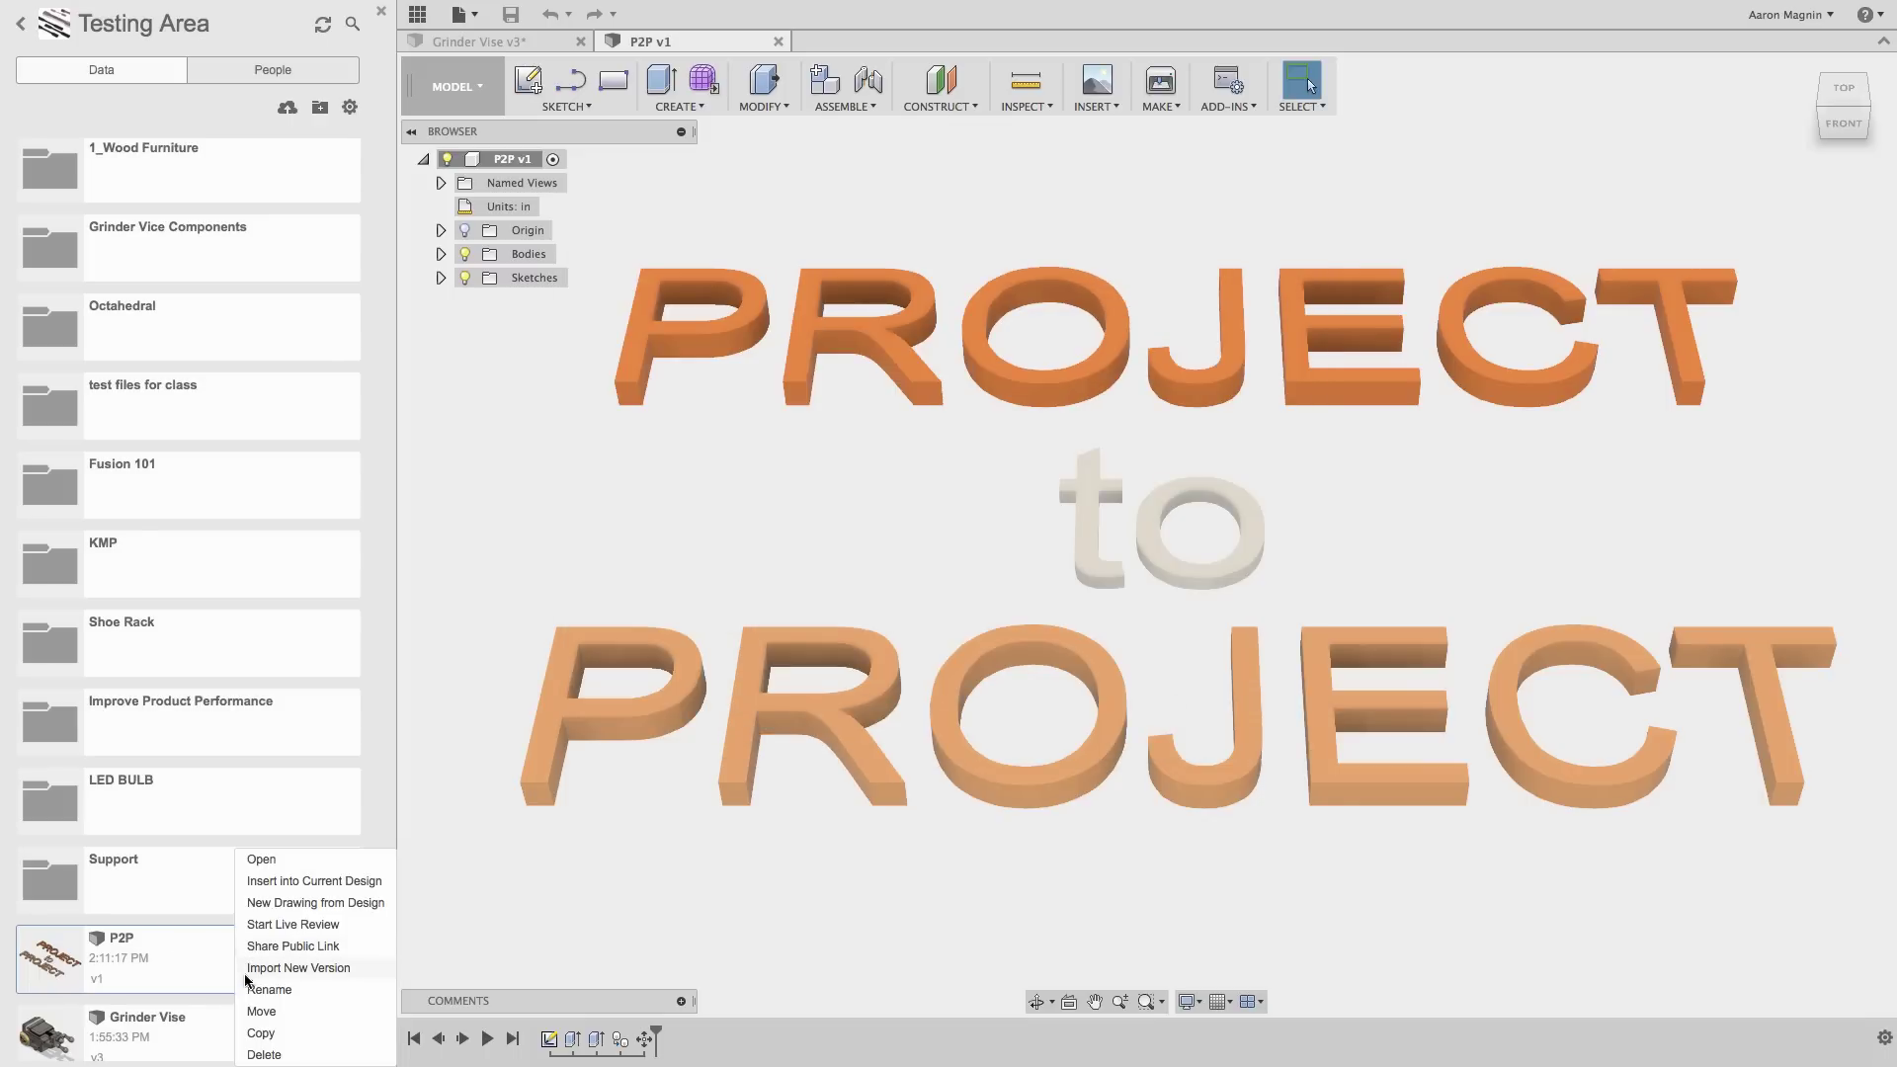
pyautogui.click(259, 1032)
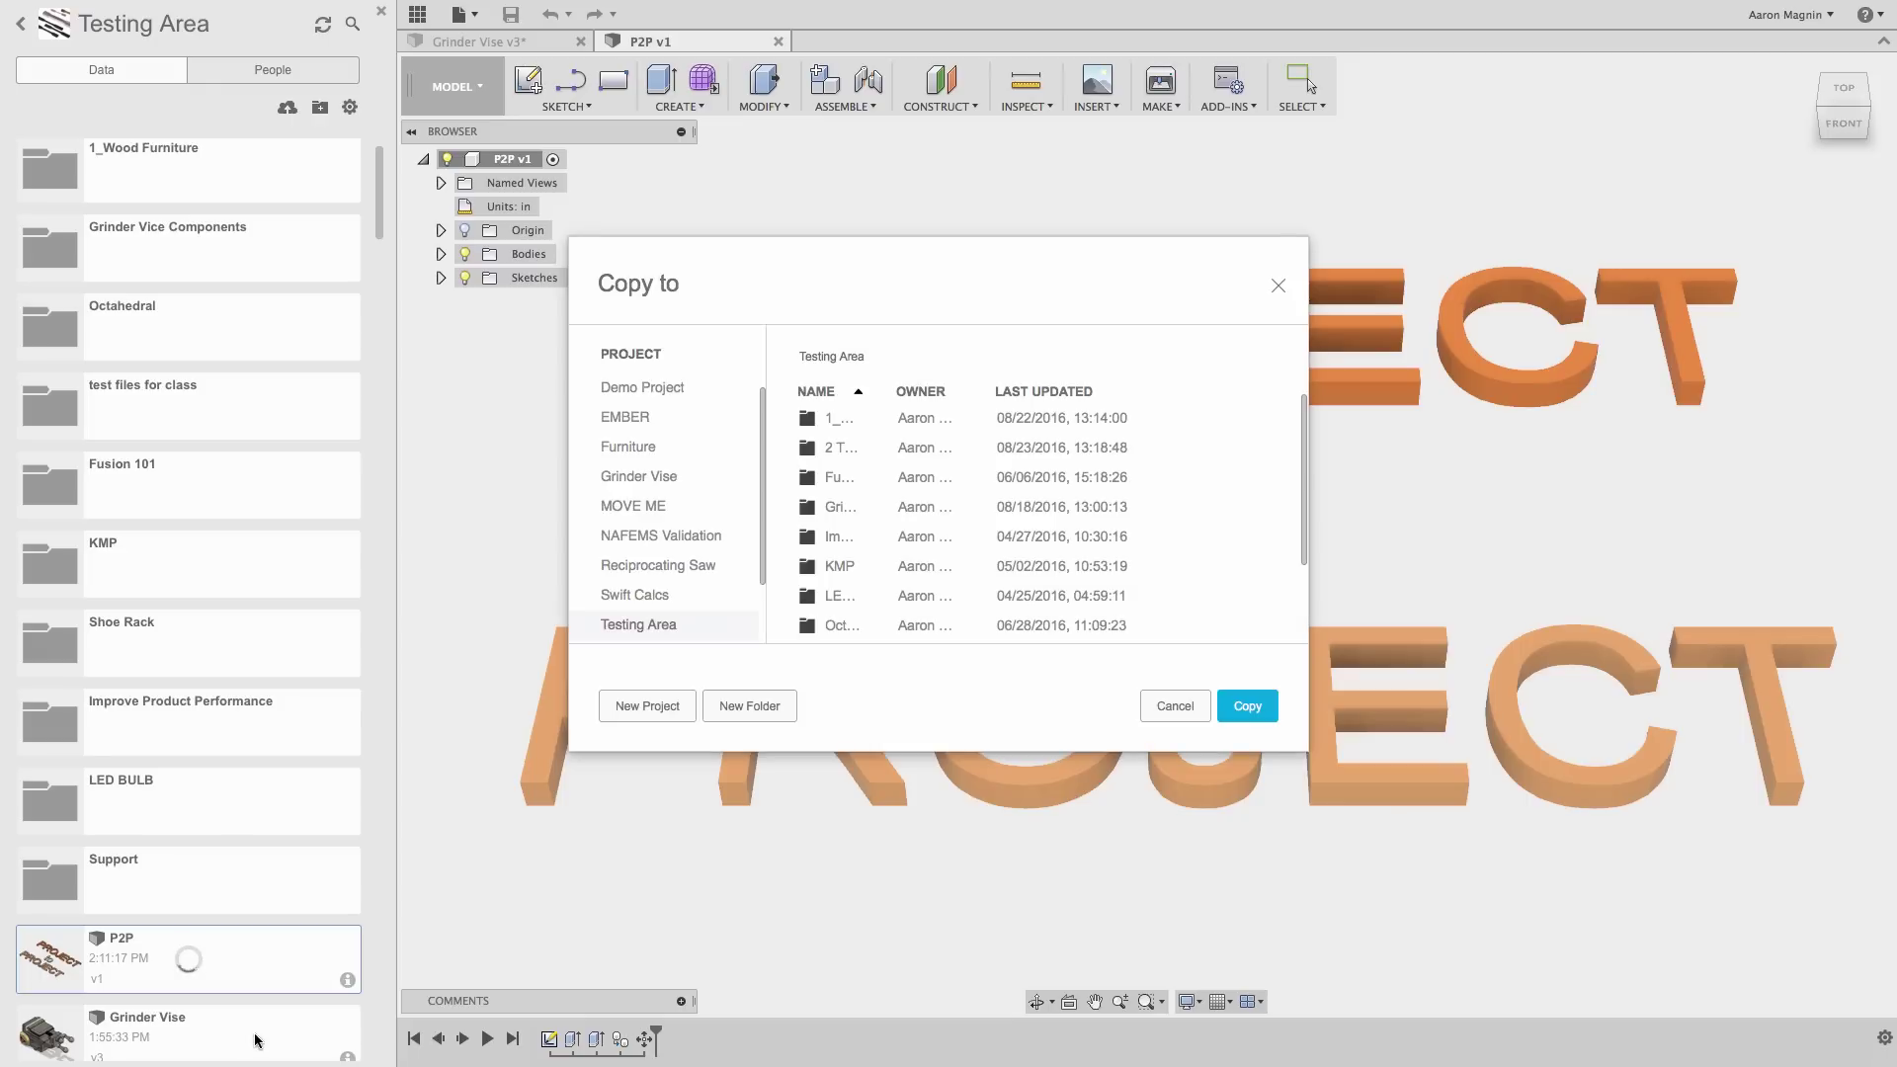
pyautogui.click(638, 508)
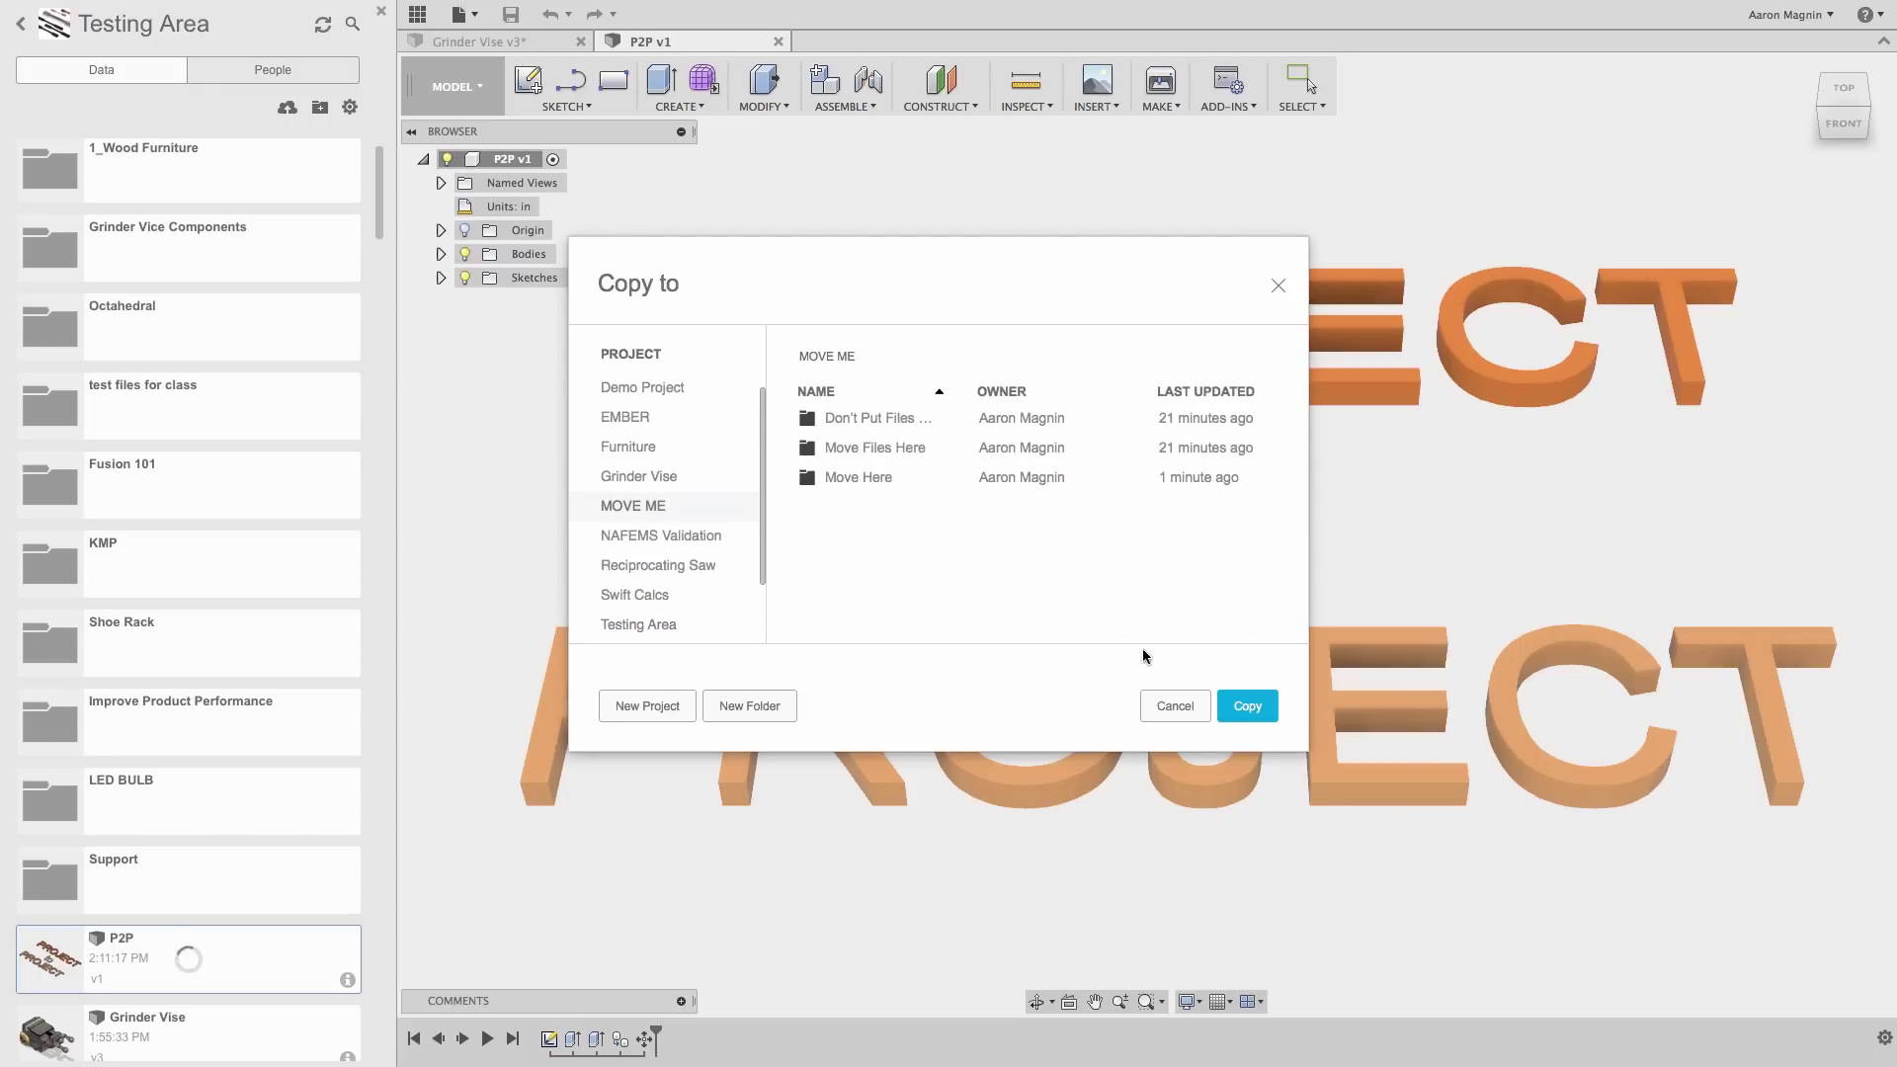
pyautogui.click(1247, 709)
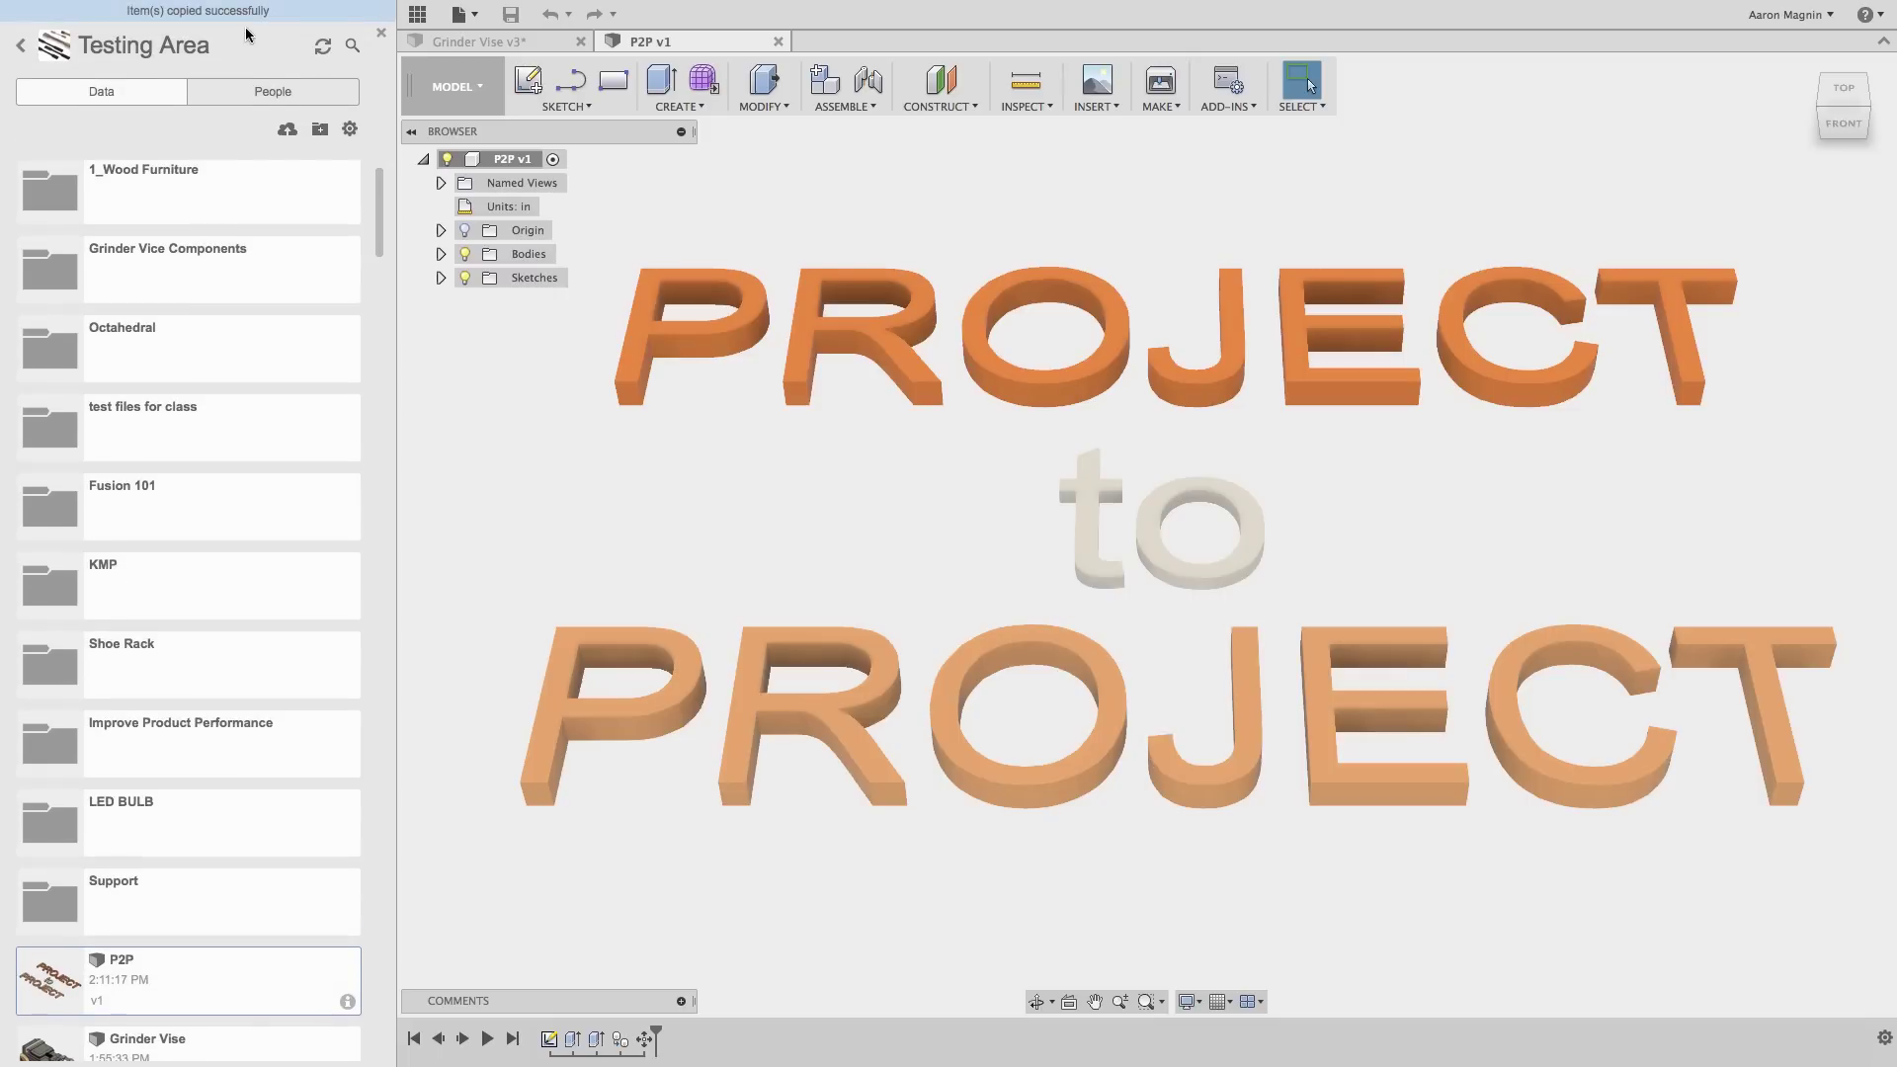
pyautogui.click(22, 26)
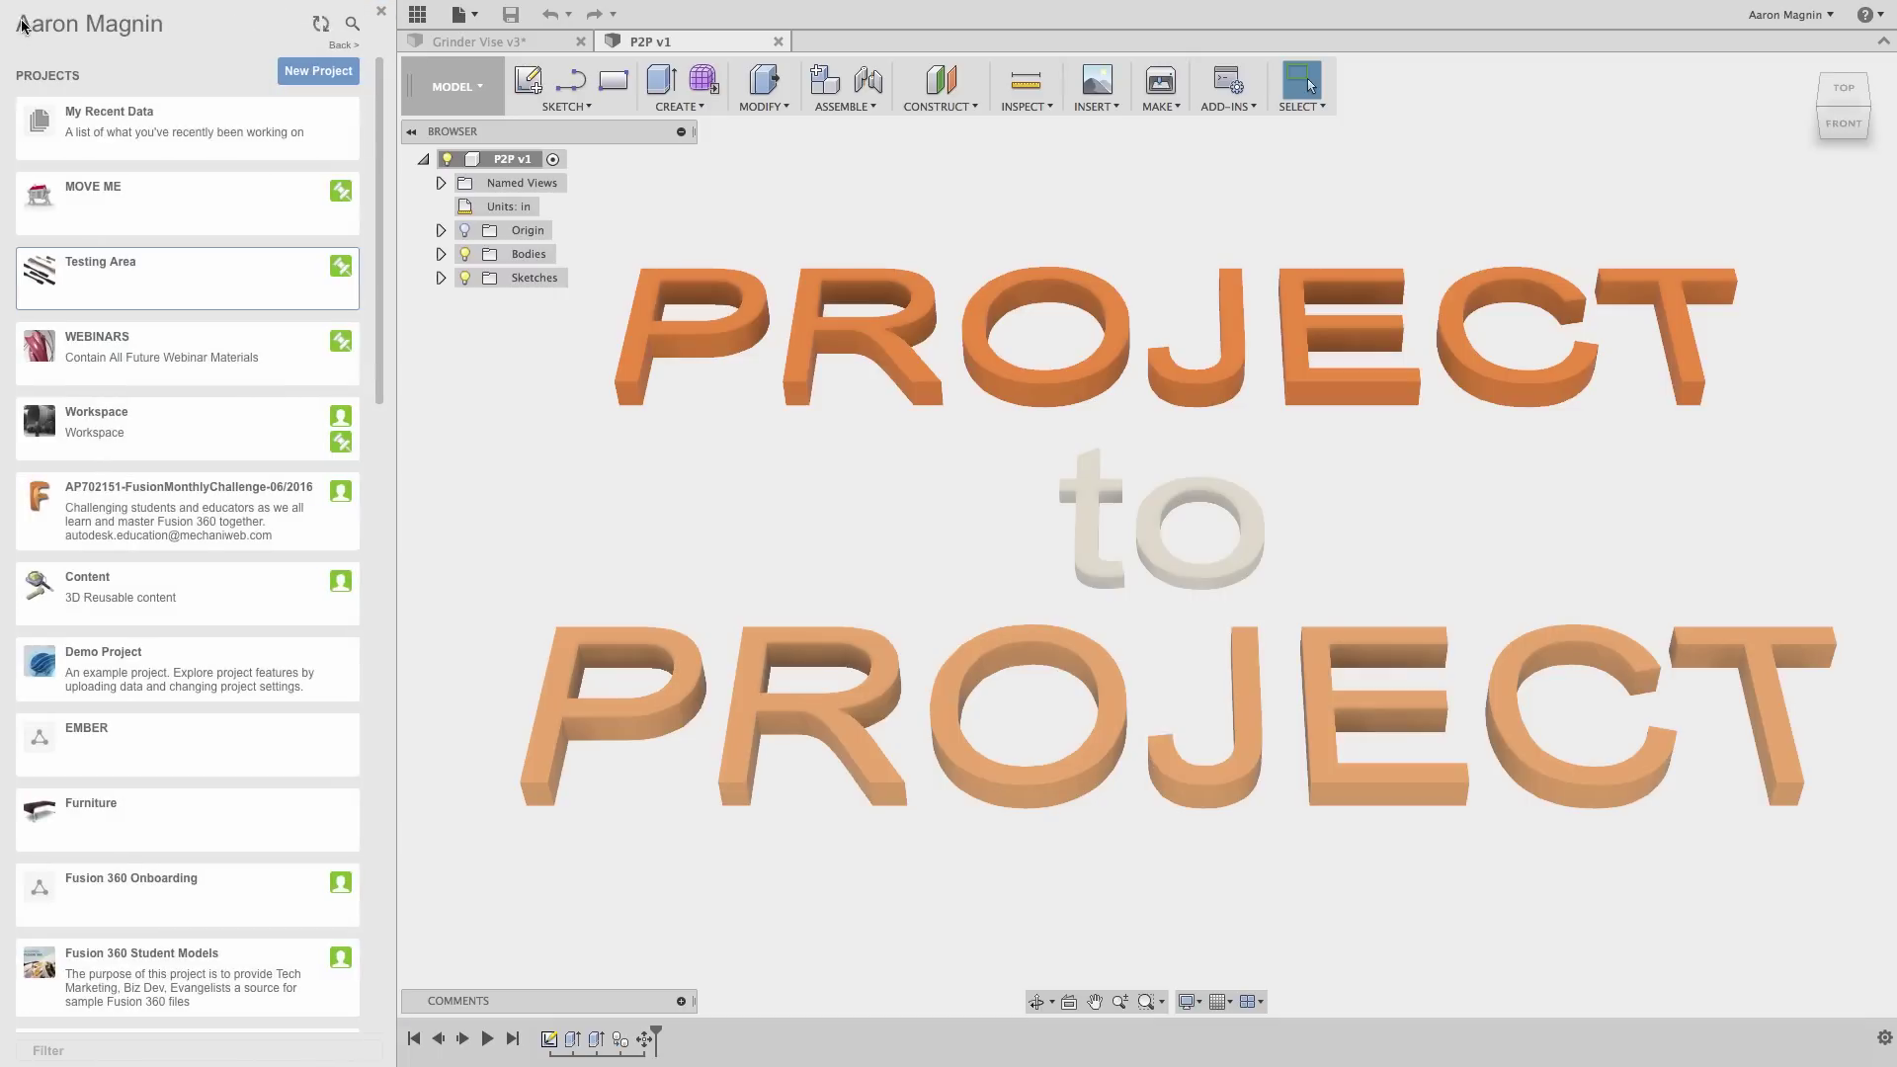
pyautogui.click(173, 191)
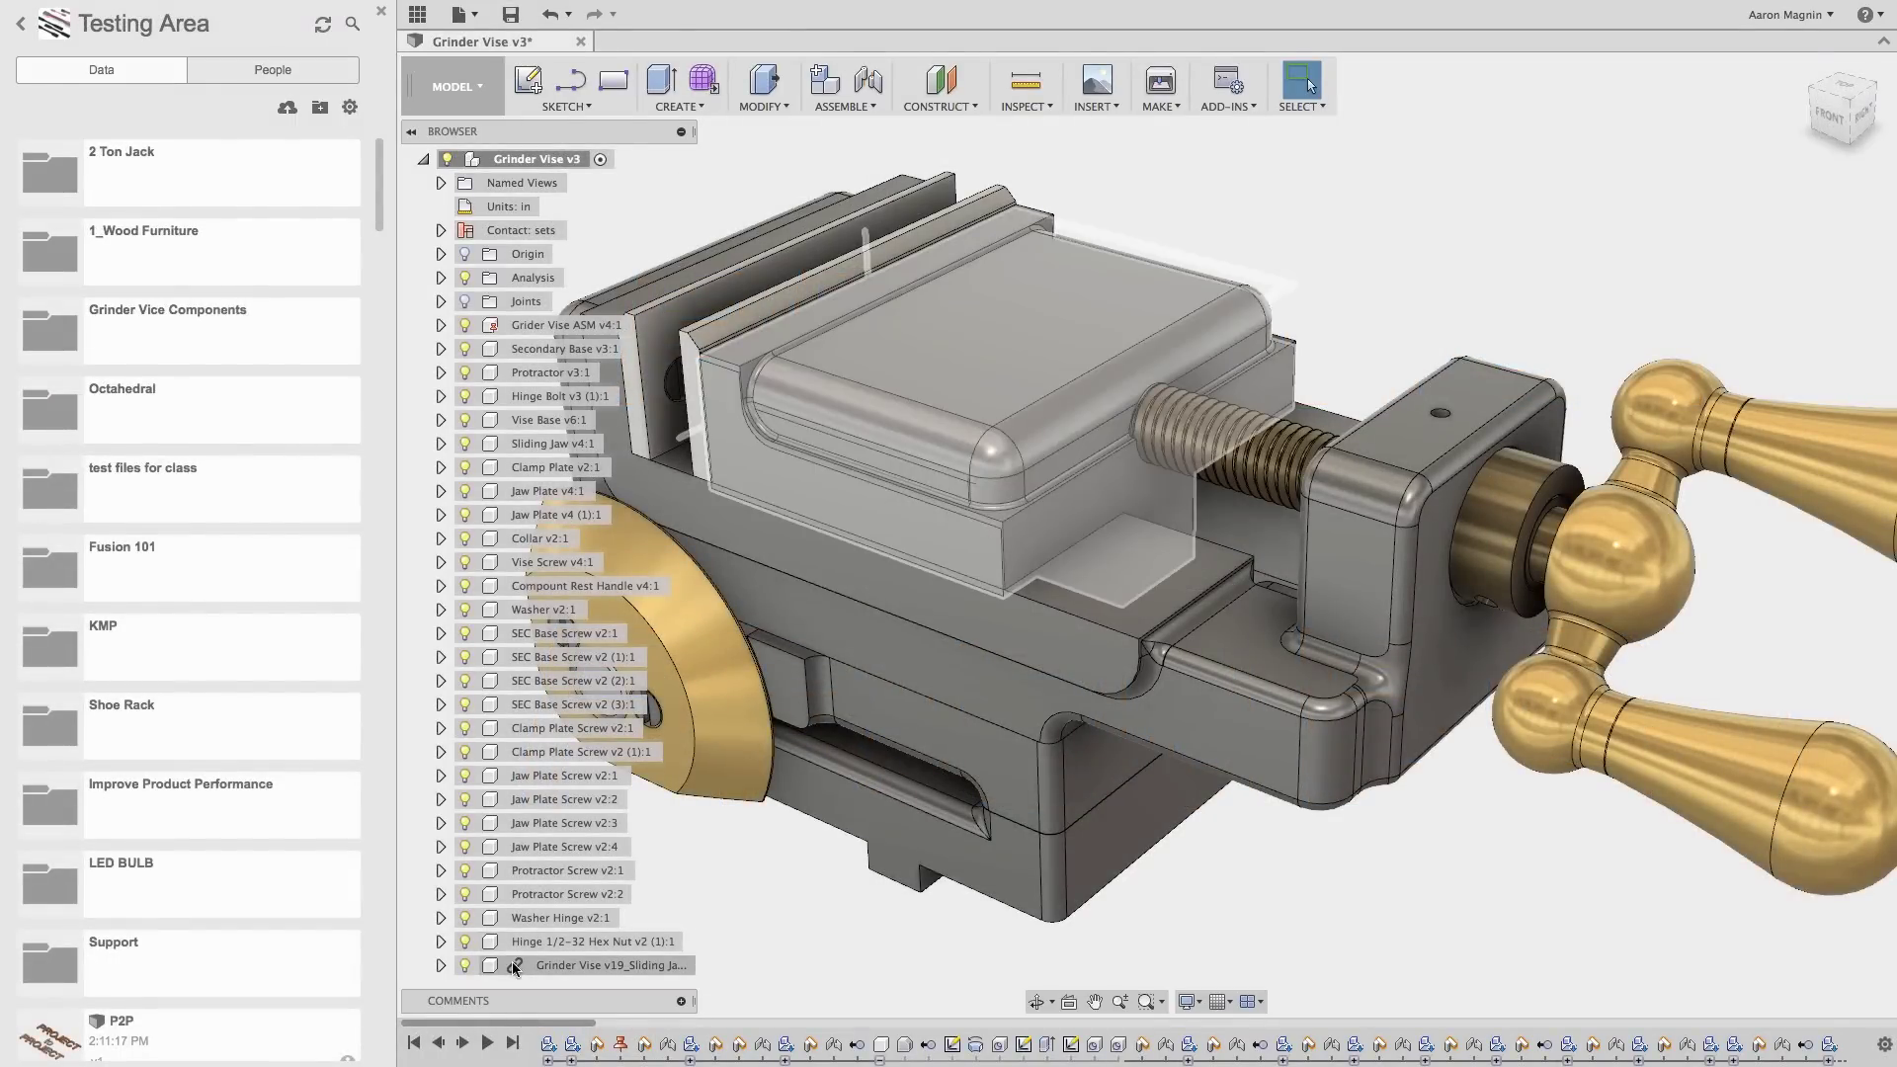
pyautogui.scroll(-2, 192, 891)
pyautogui.scroll(-3, 194, 894)
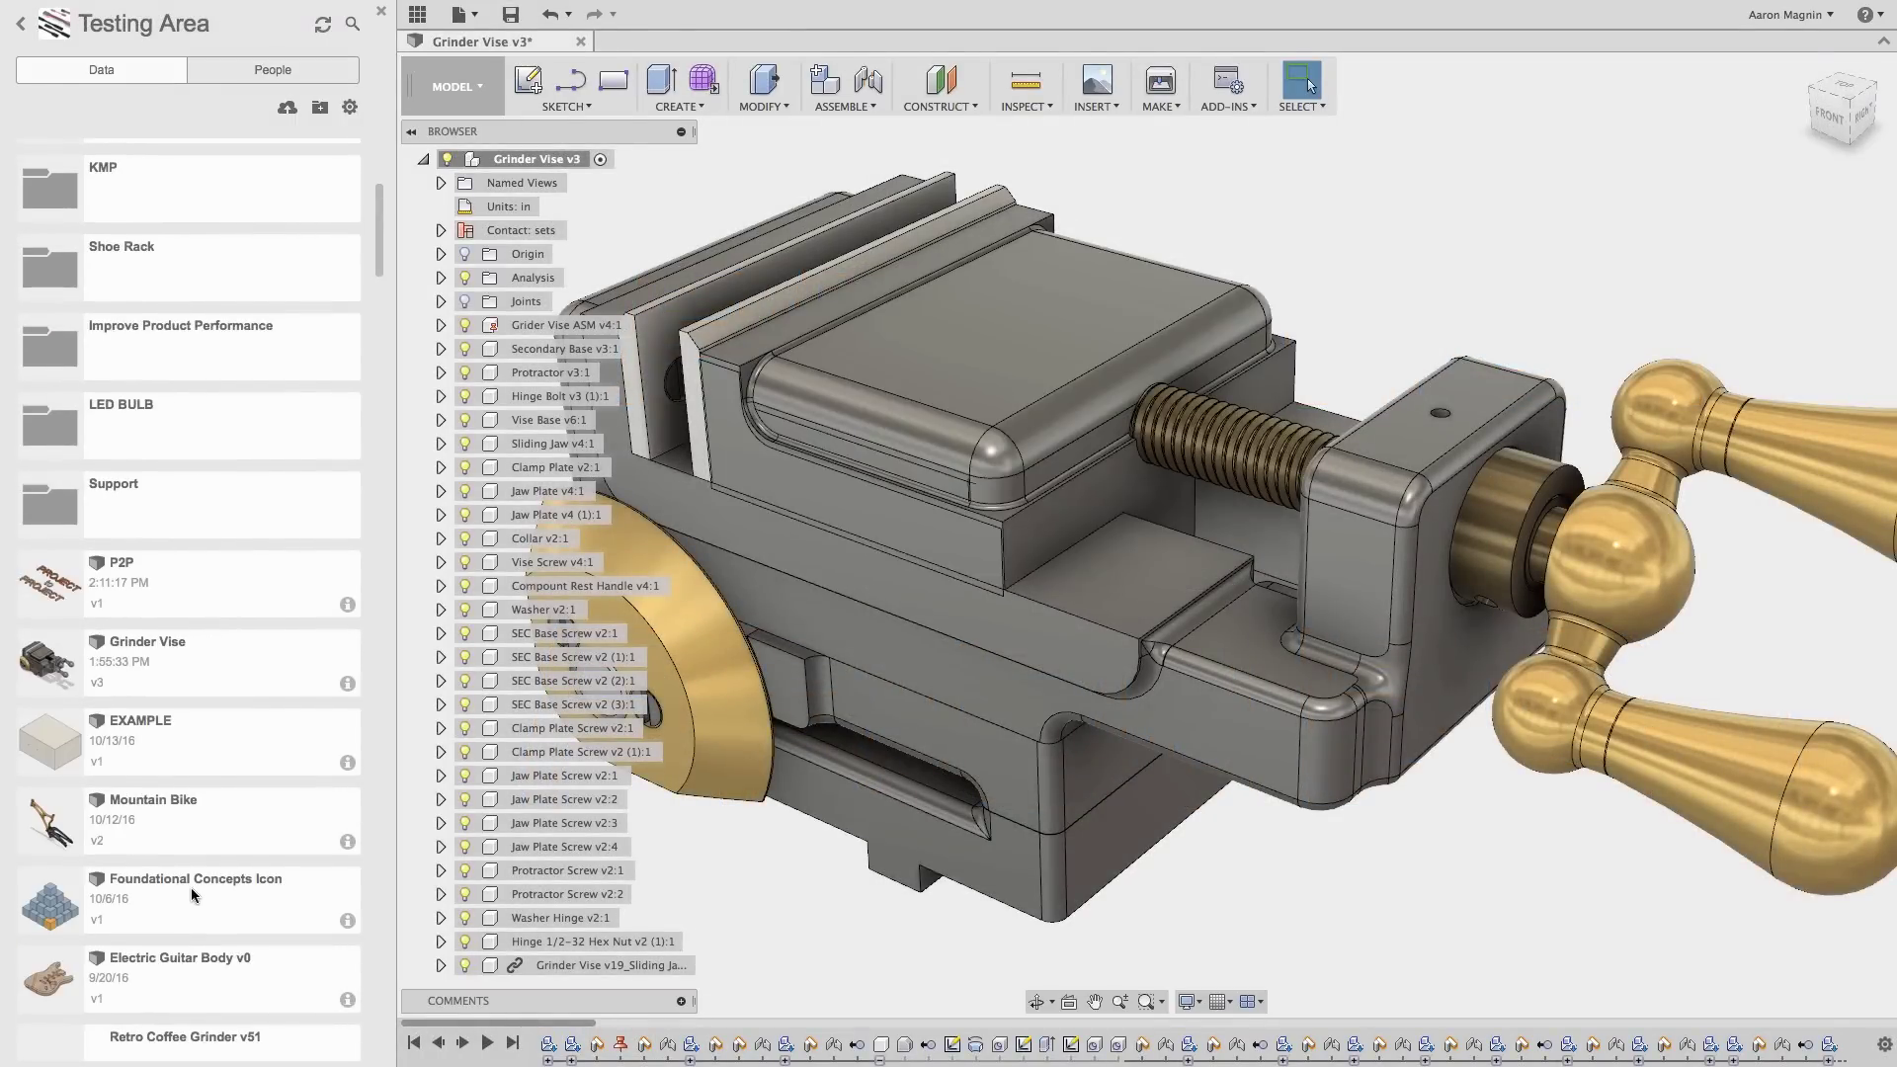
pyautogui.rightClick(178, 672)
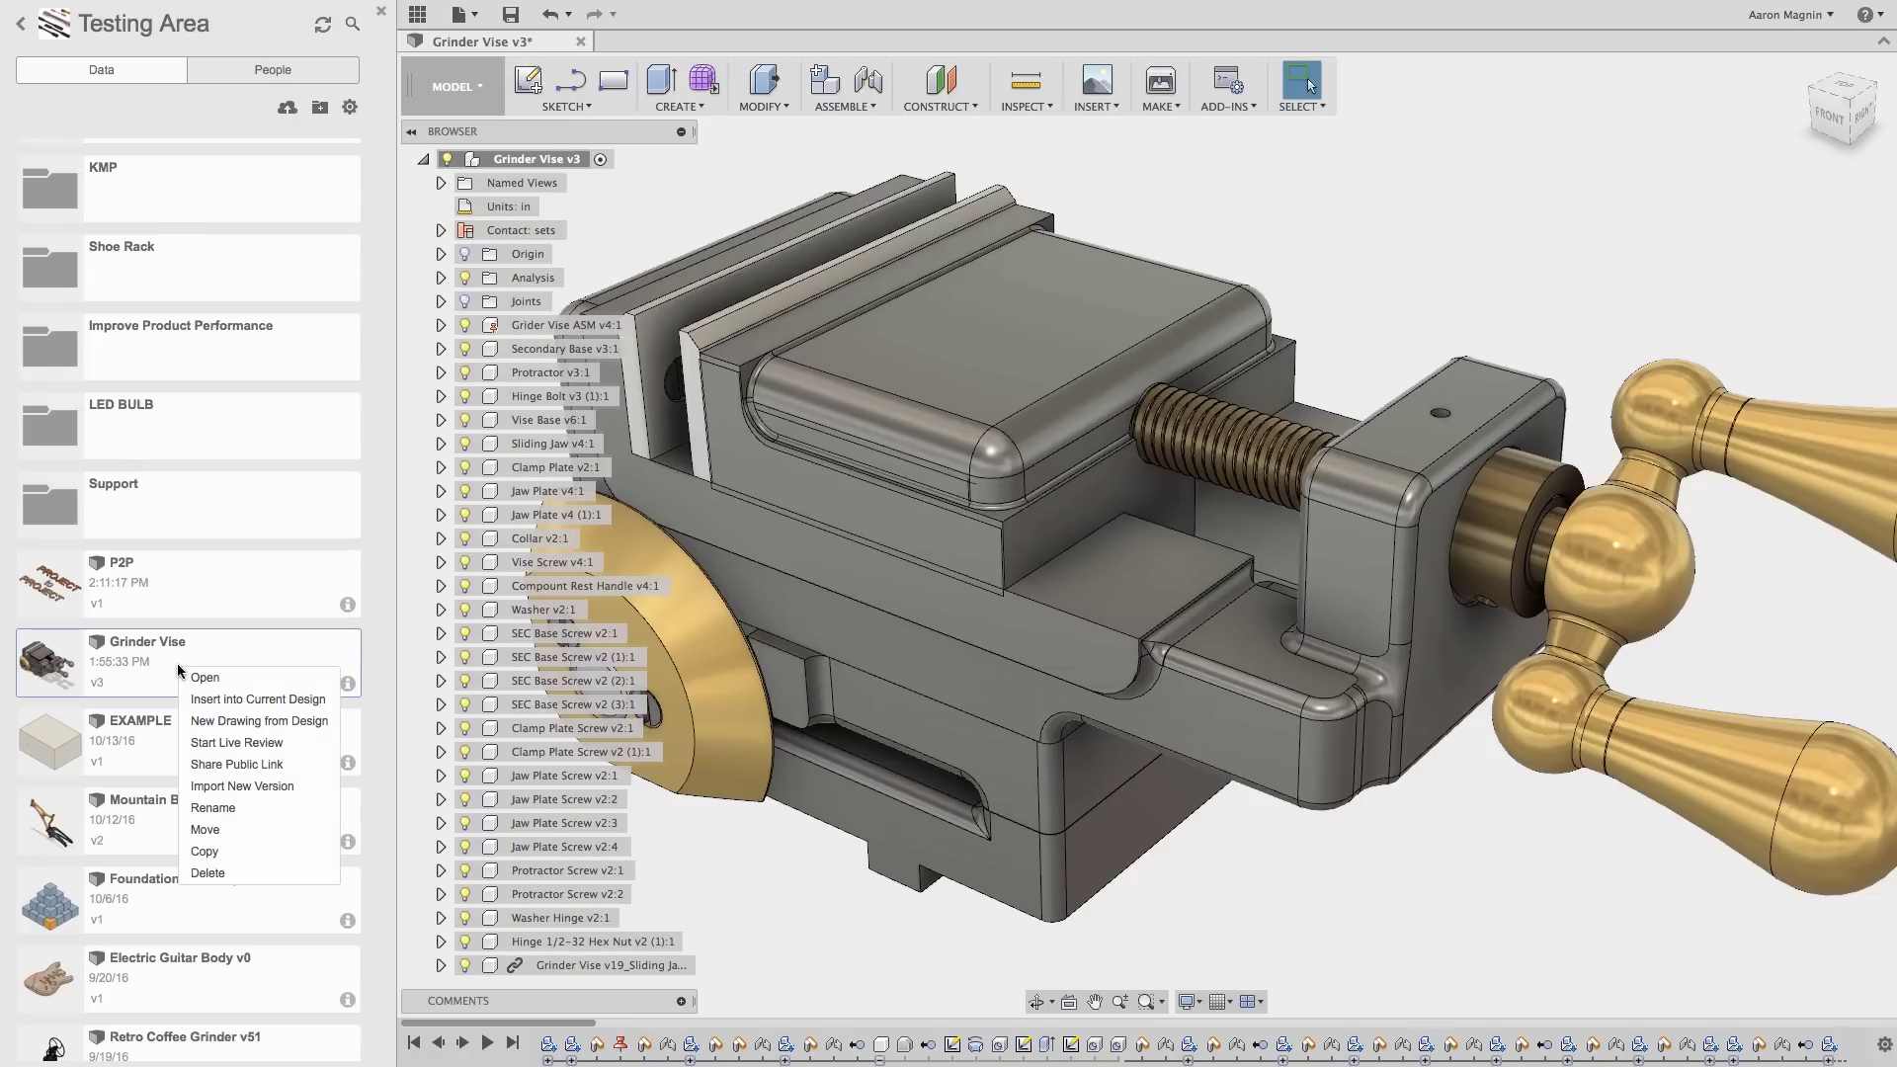
pyautogui.click(218, 852)
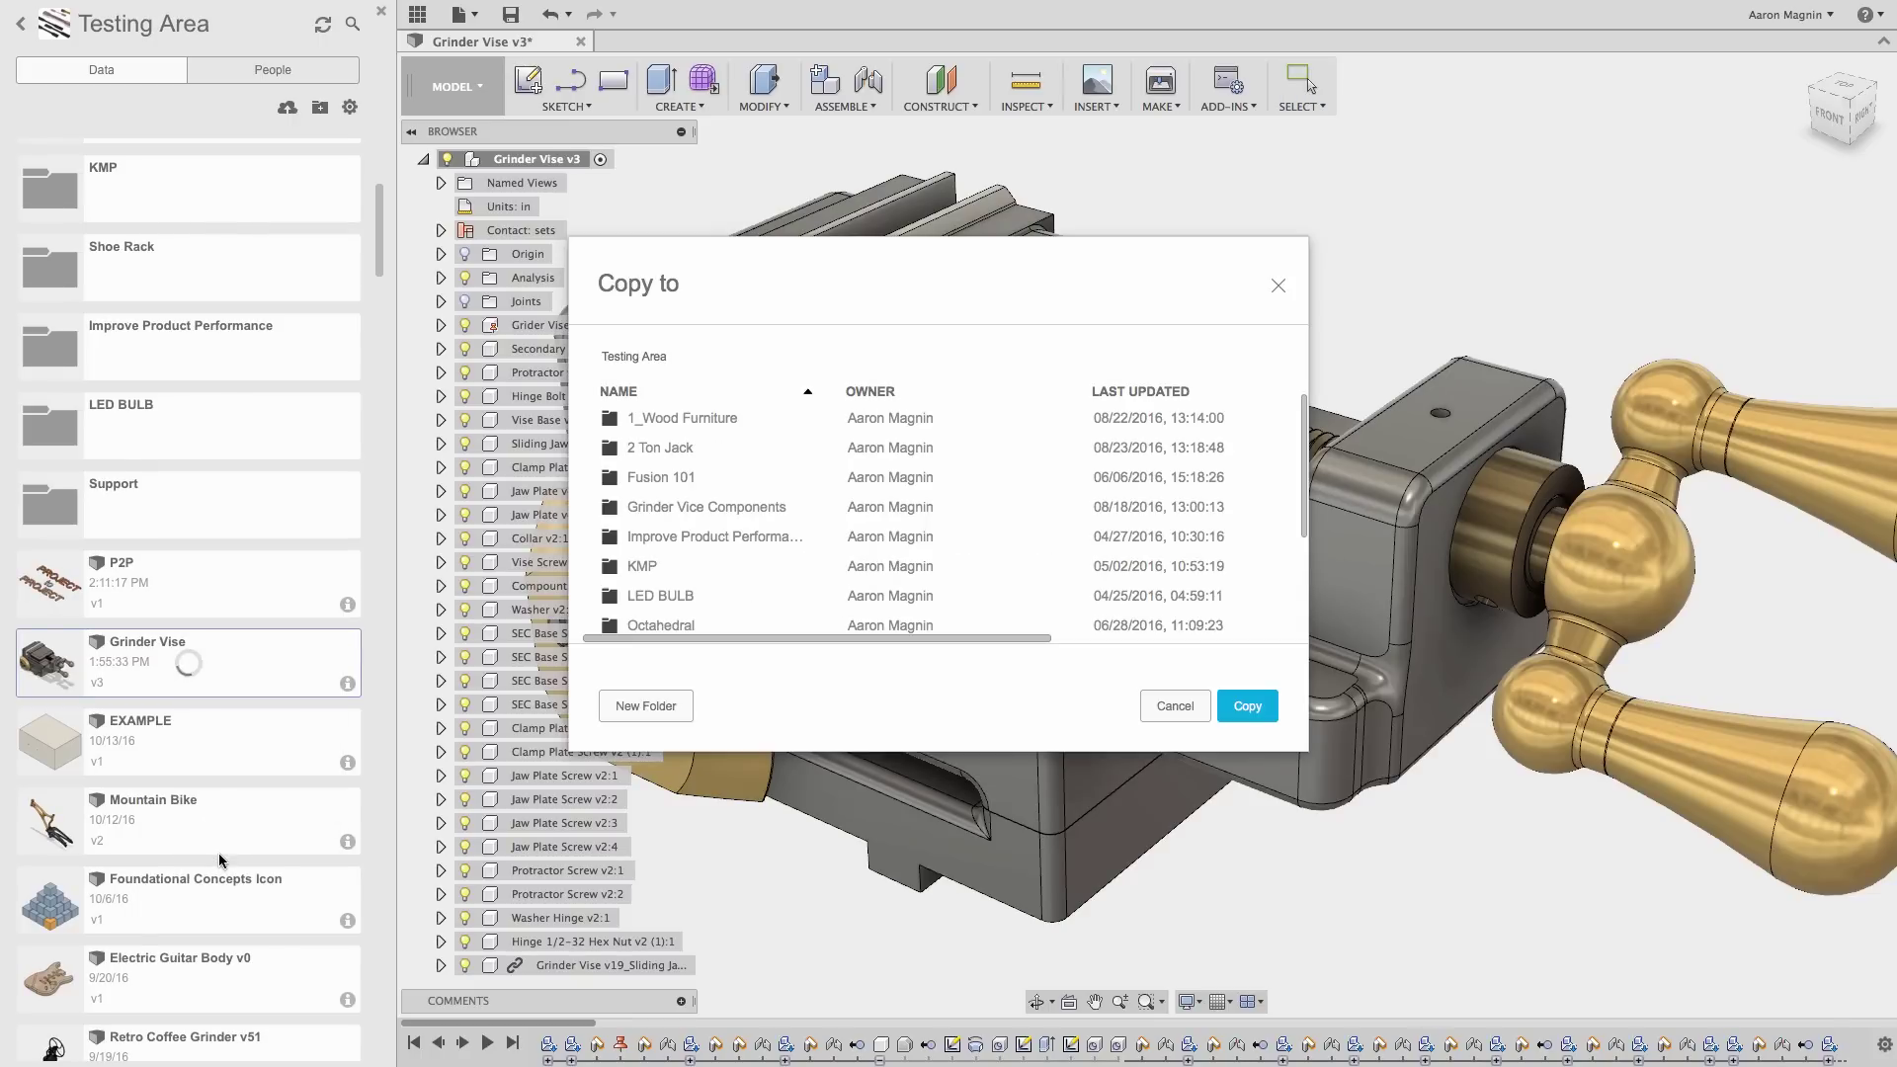
pyautogui.scroll(-3, 707, 573)
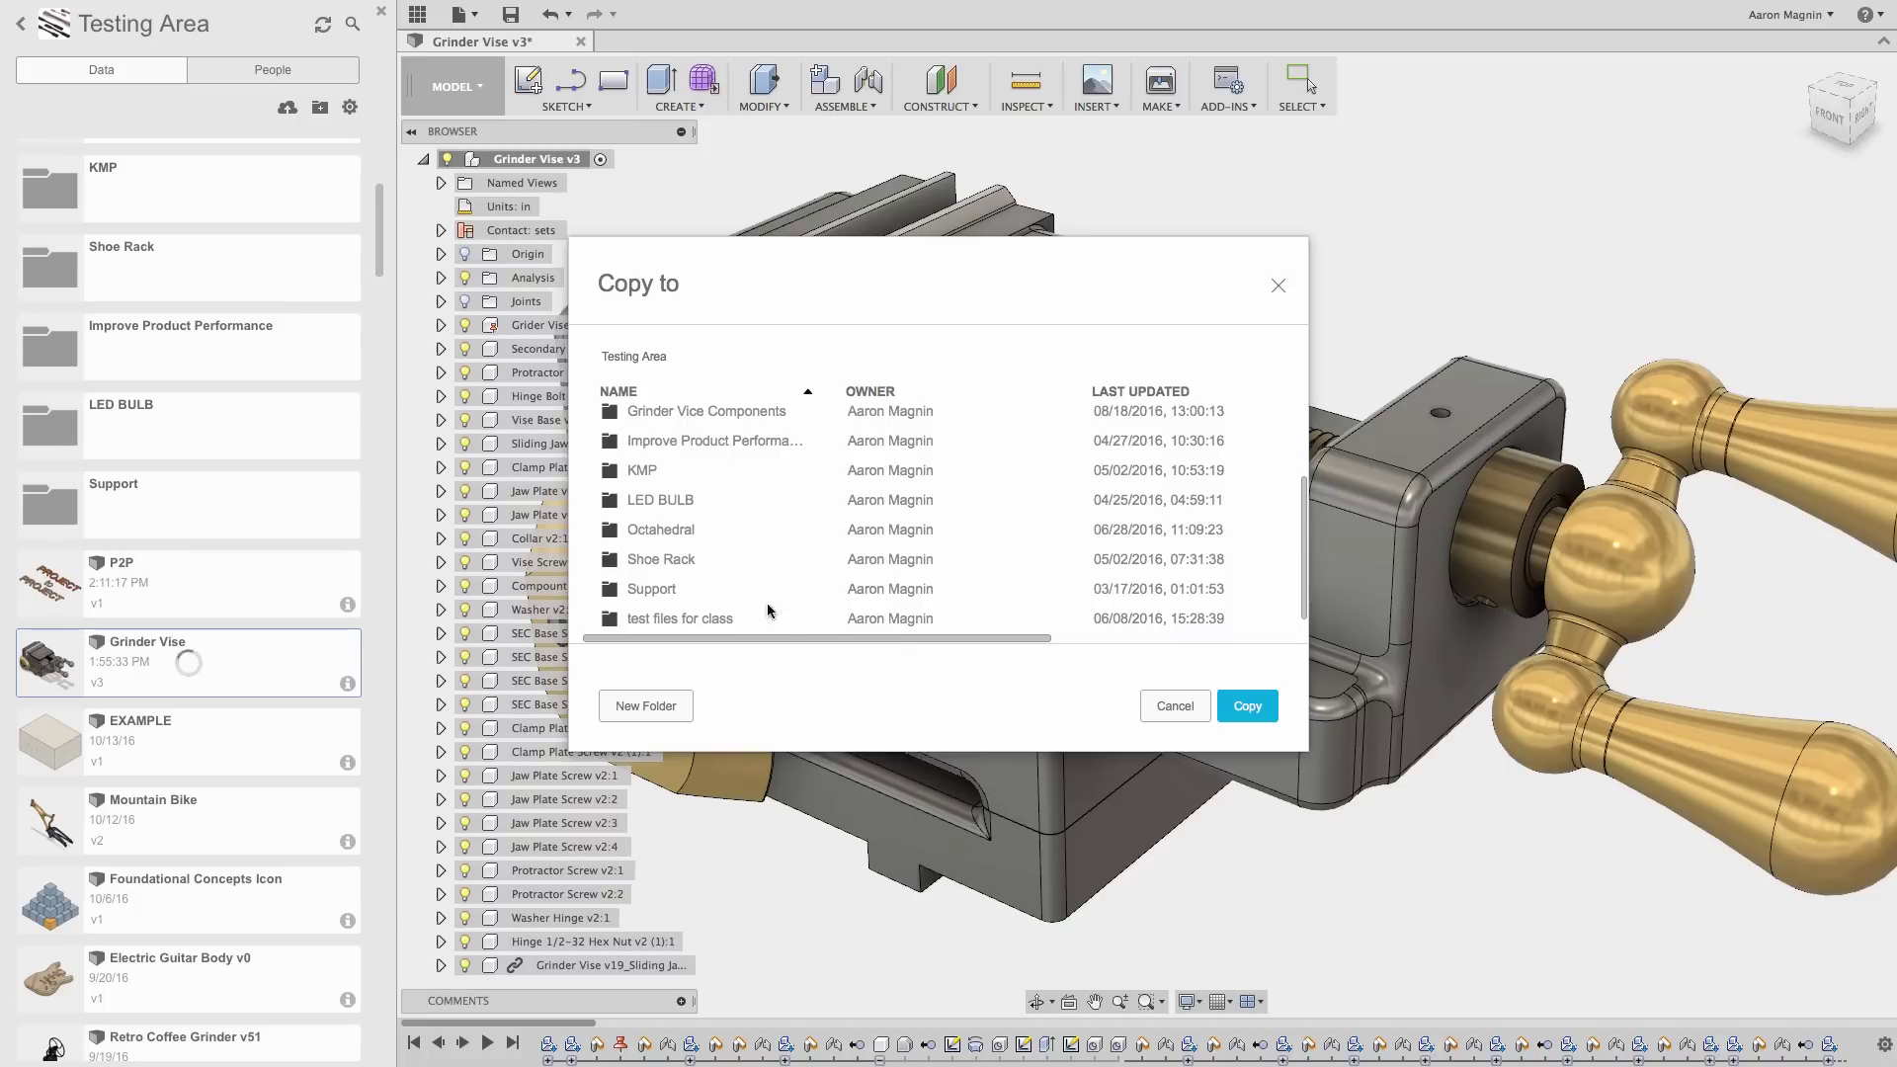
# Step: Cancel the Grinder Vise copy and view Testing Area as thumbnails in the web hub
pyautogui.click(1158, 704)
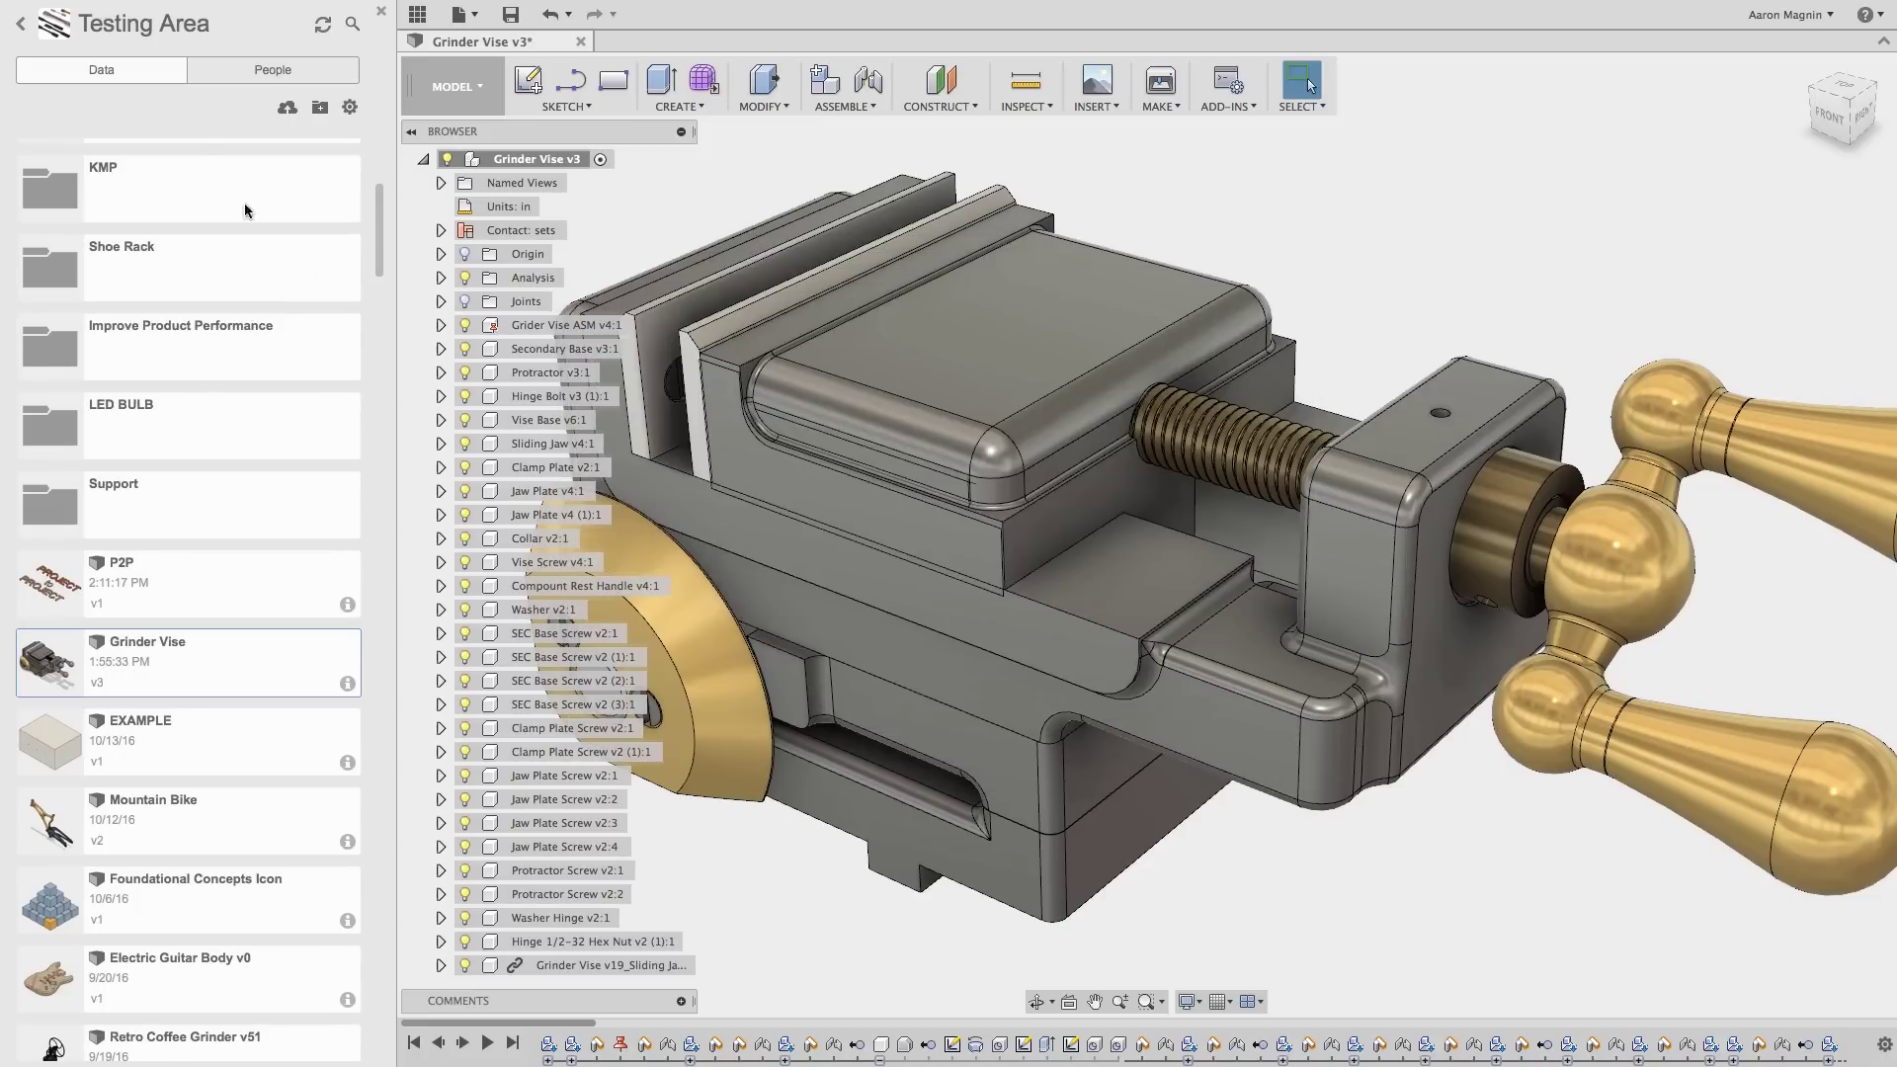
pyautogui.click(136, 25)
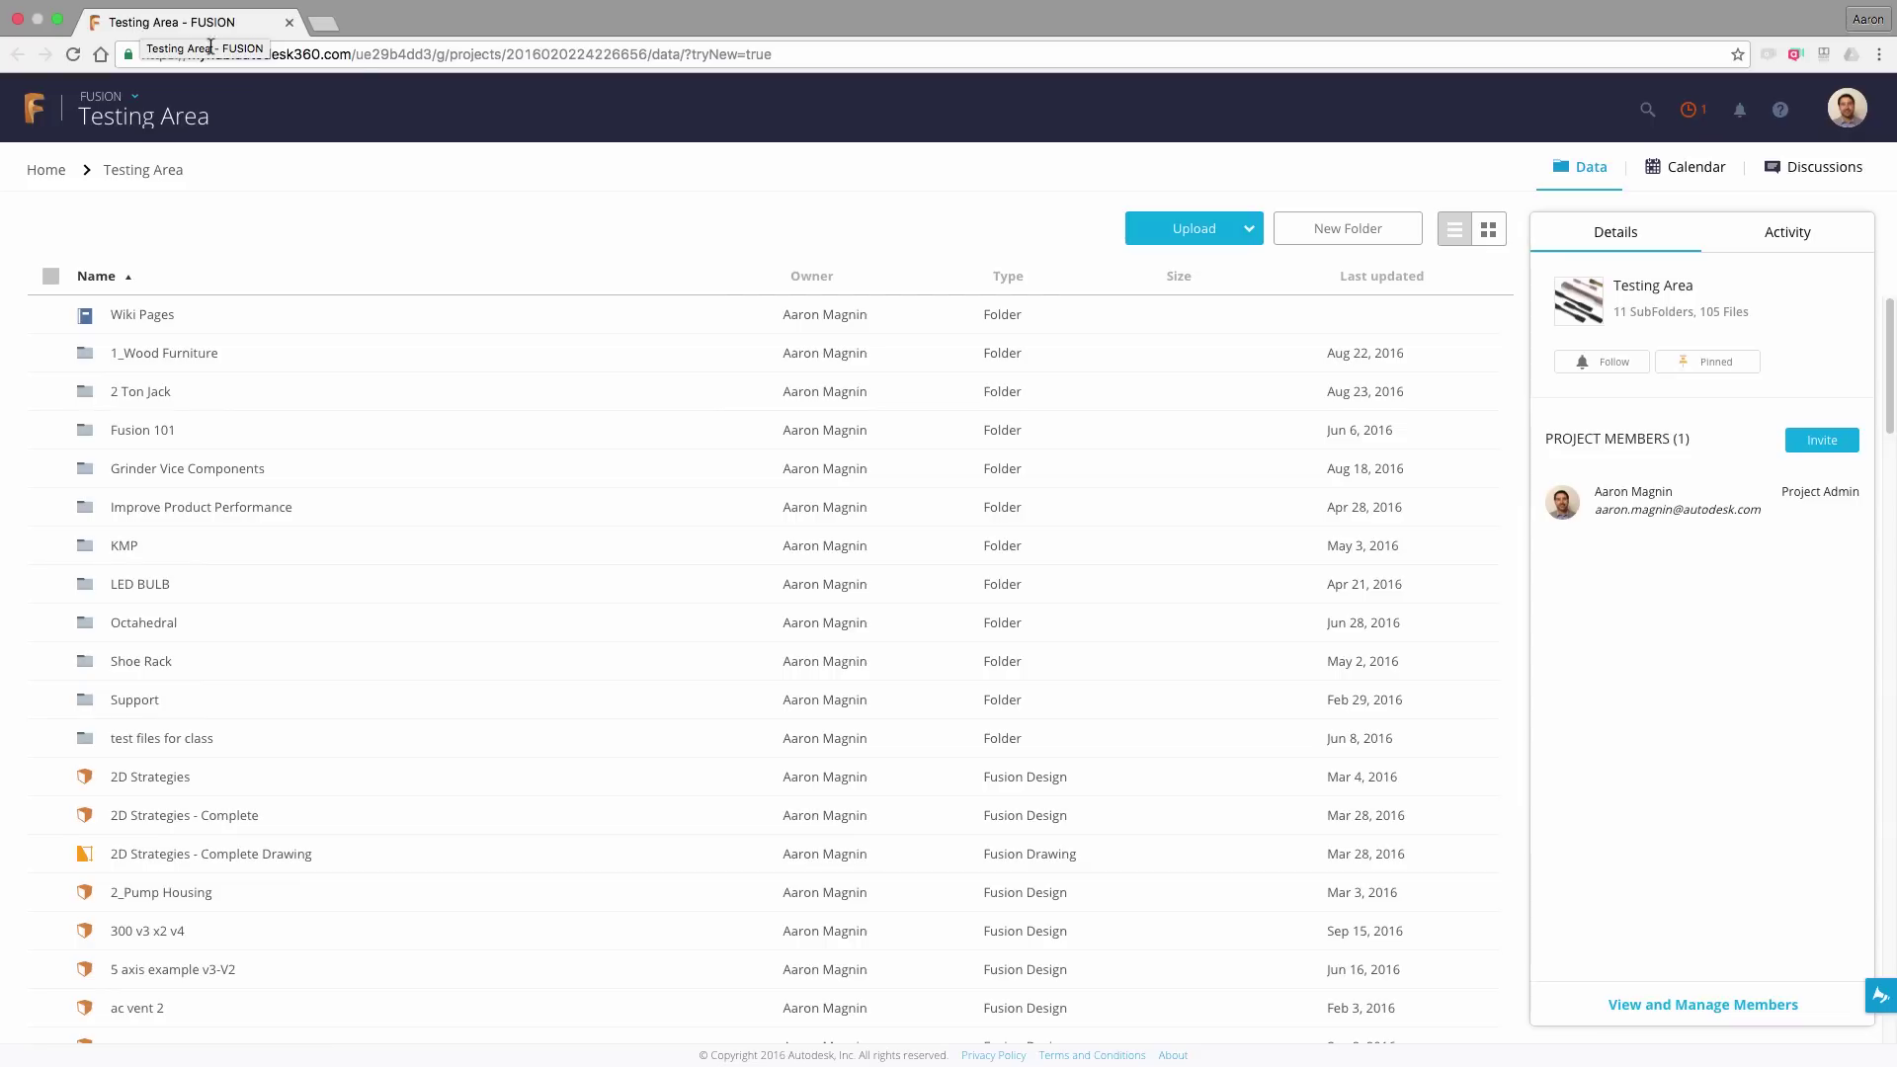
pyautogui.click(1488, 230)
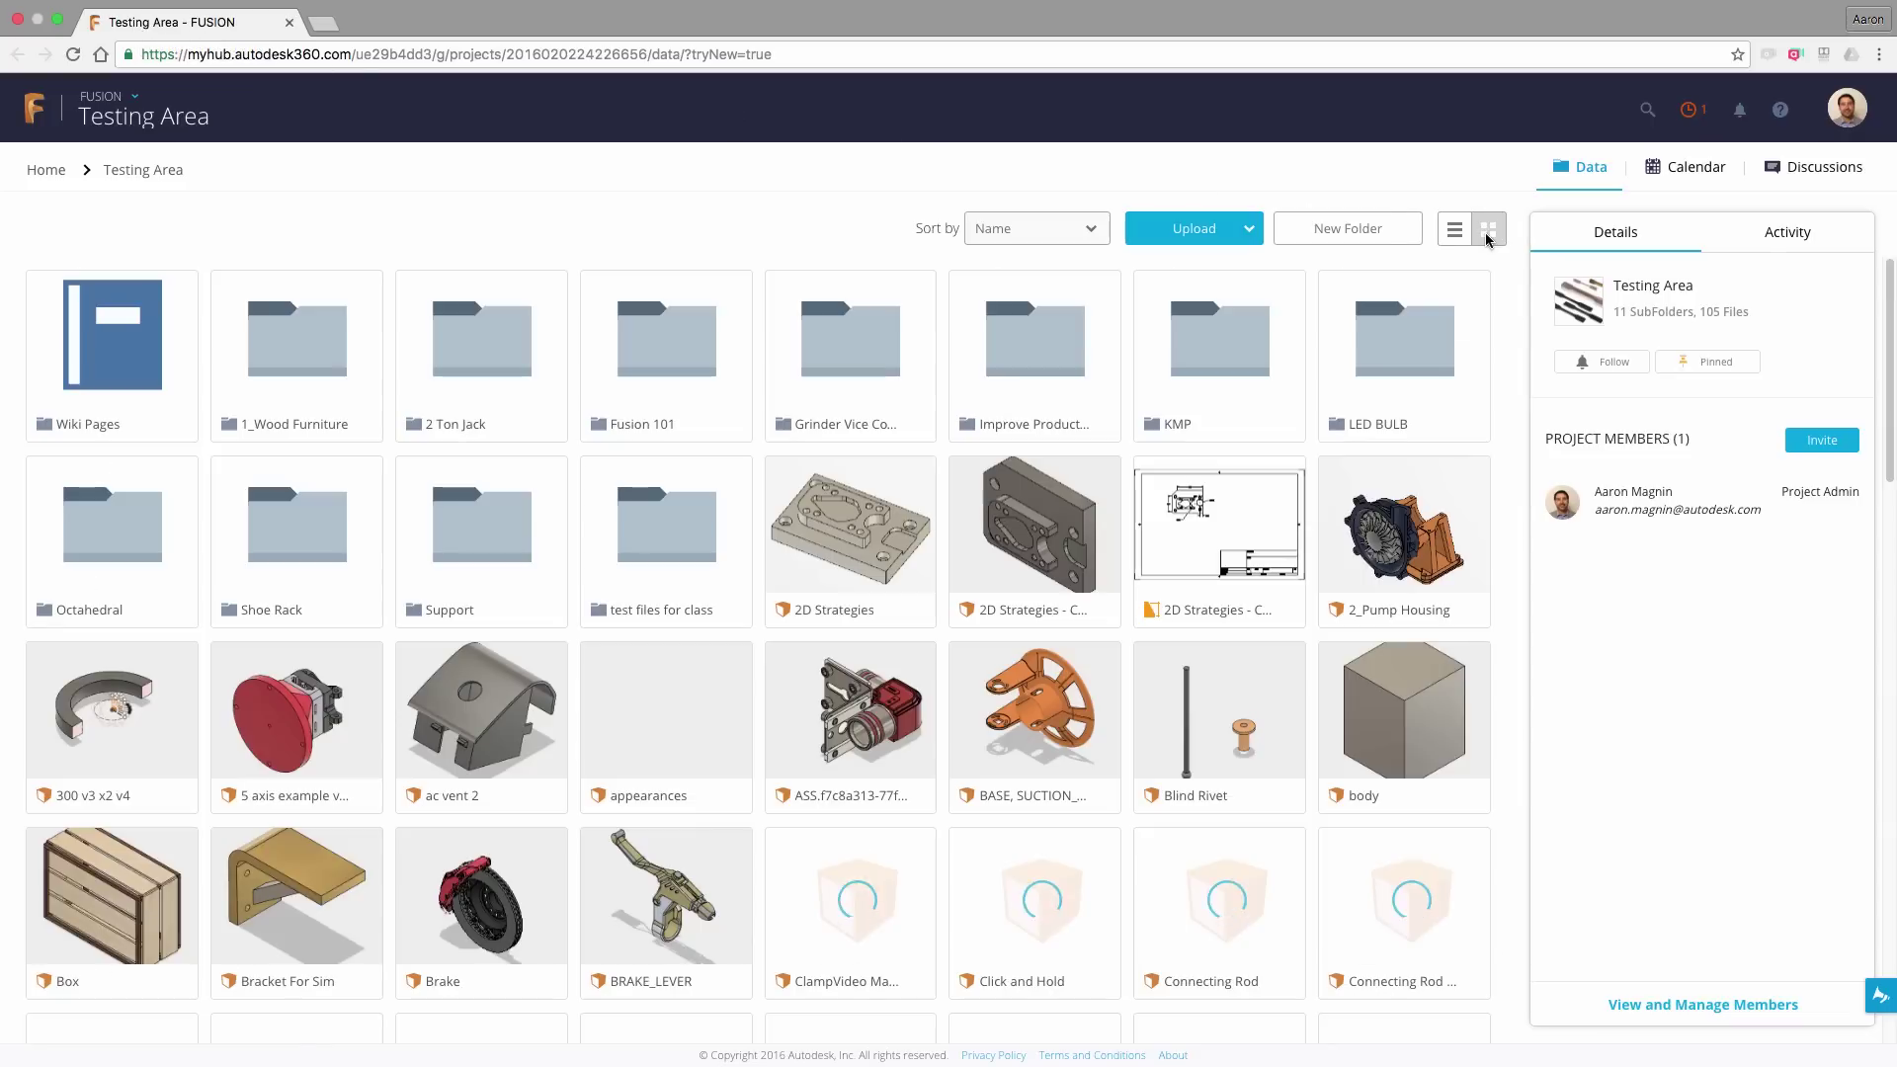
# Step: Sort files by last updated and export Grinder Vise as a Fusion 360 Archive
pyautogui.click(1075, 228)
pyautogui.click(1054, 394)
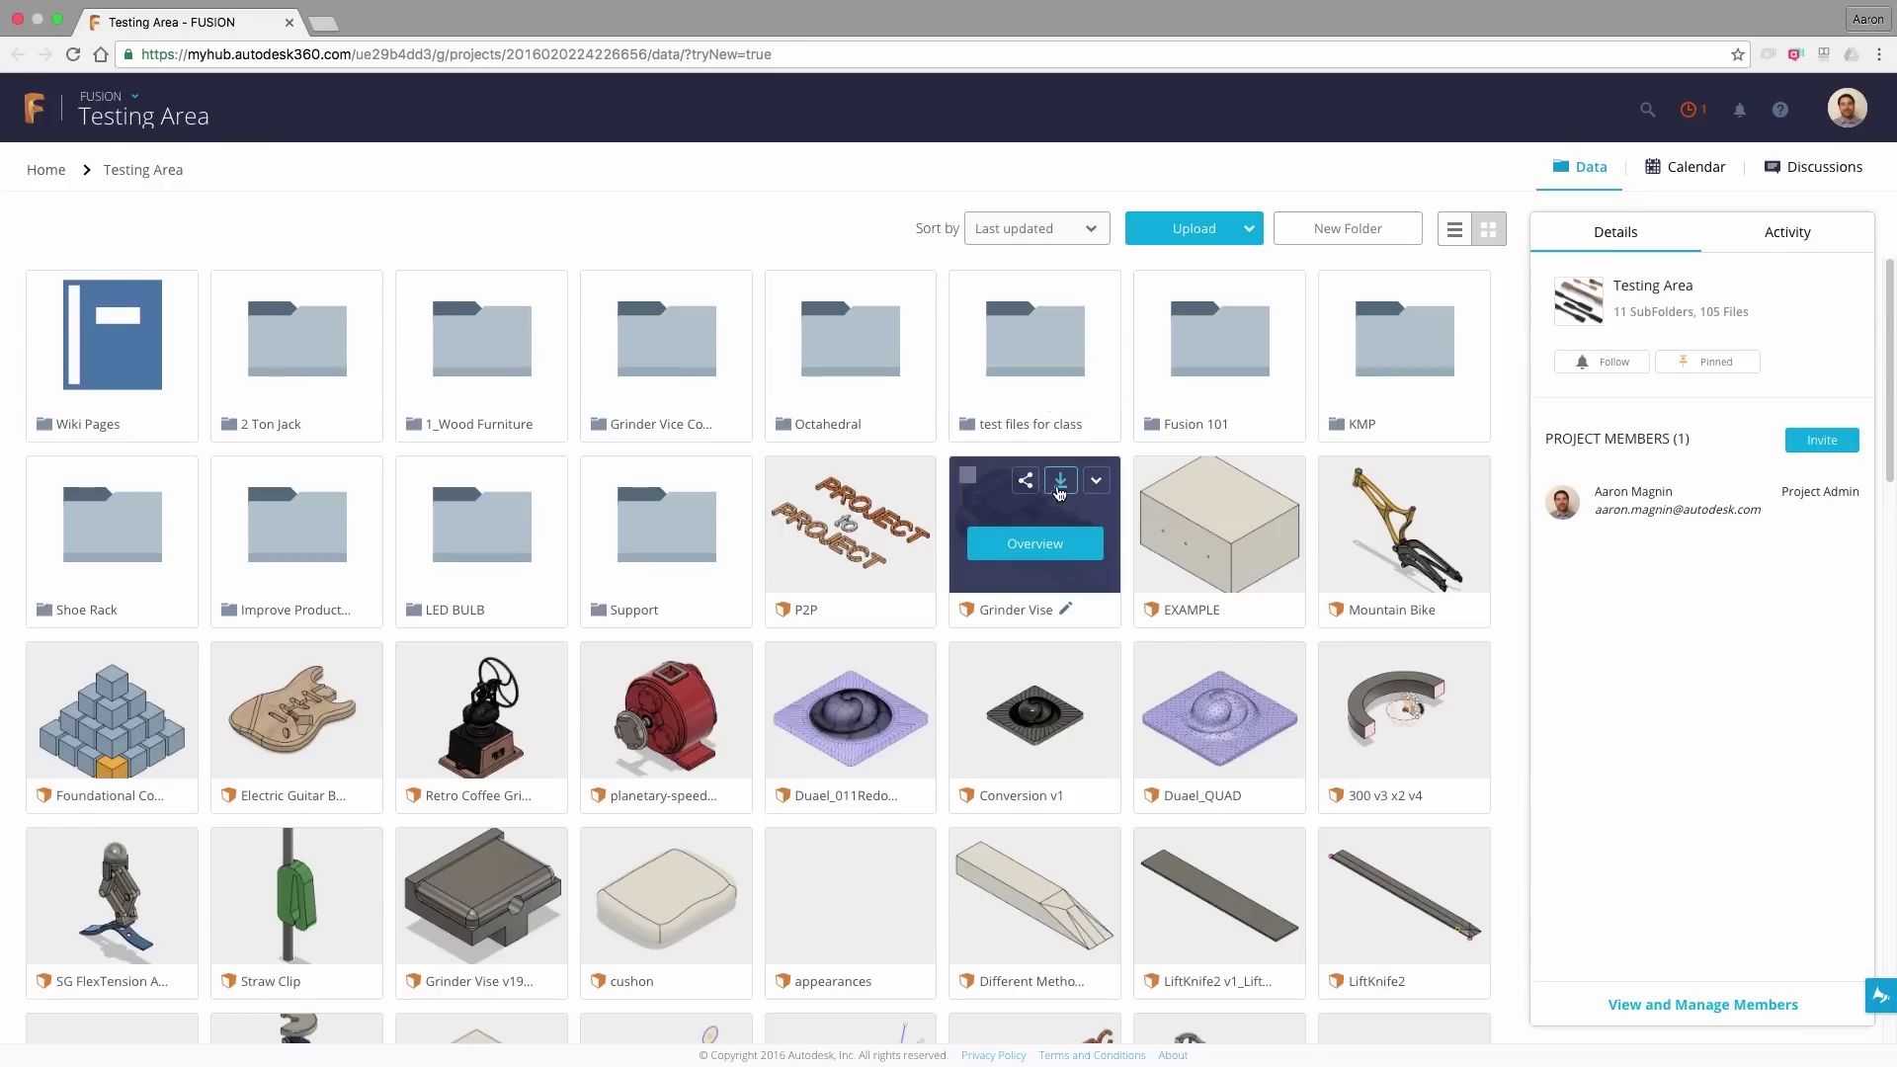
pyautogui.click(1056, 491)
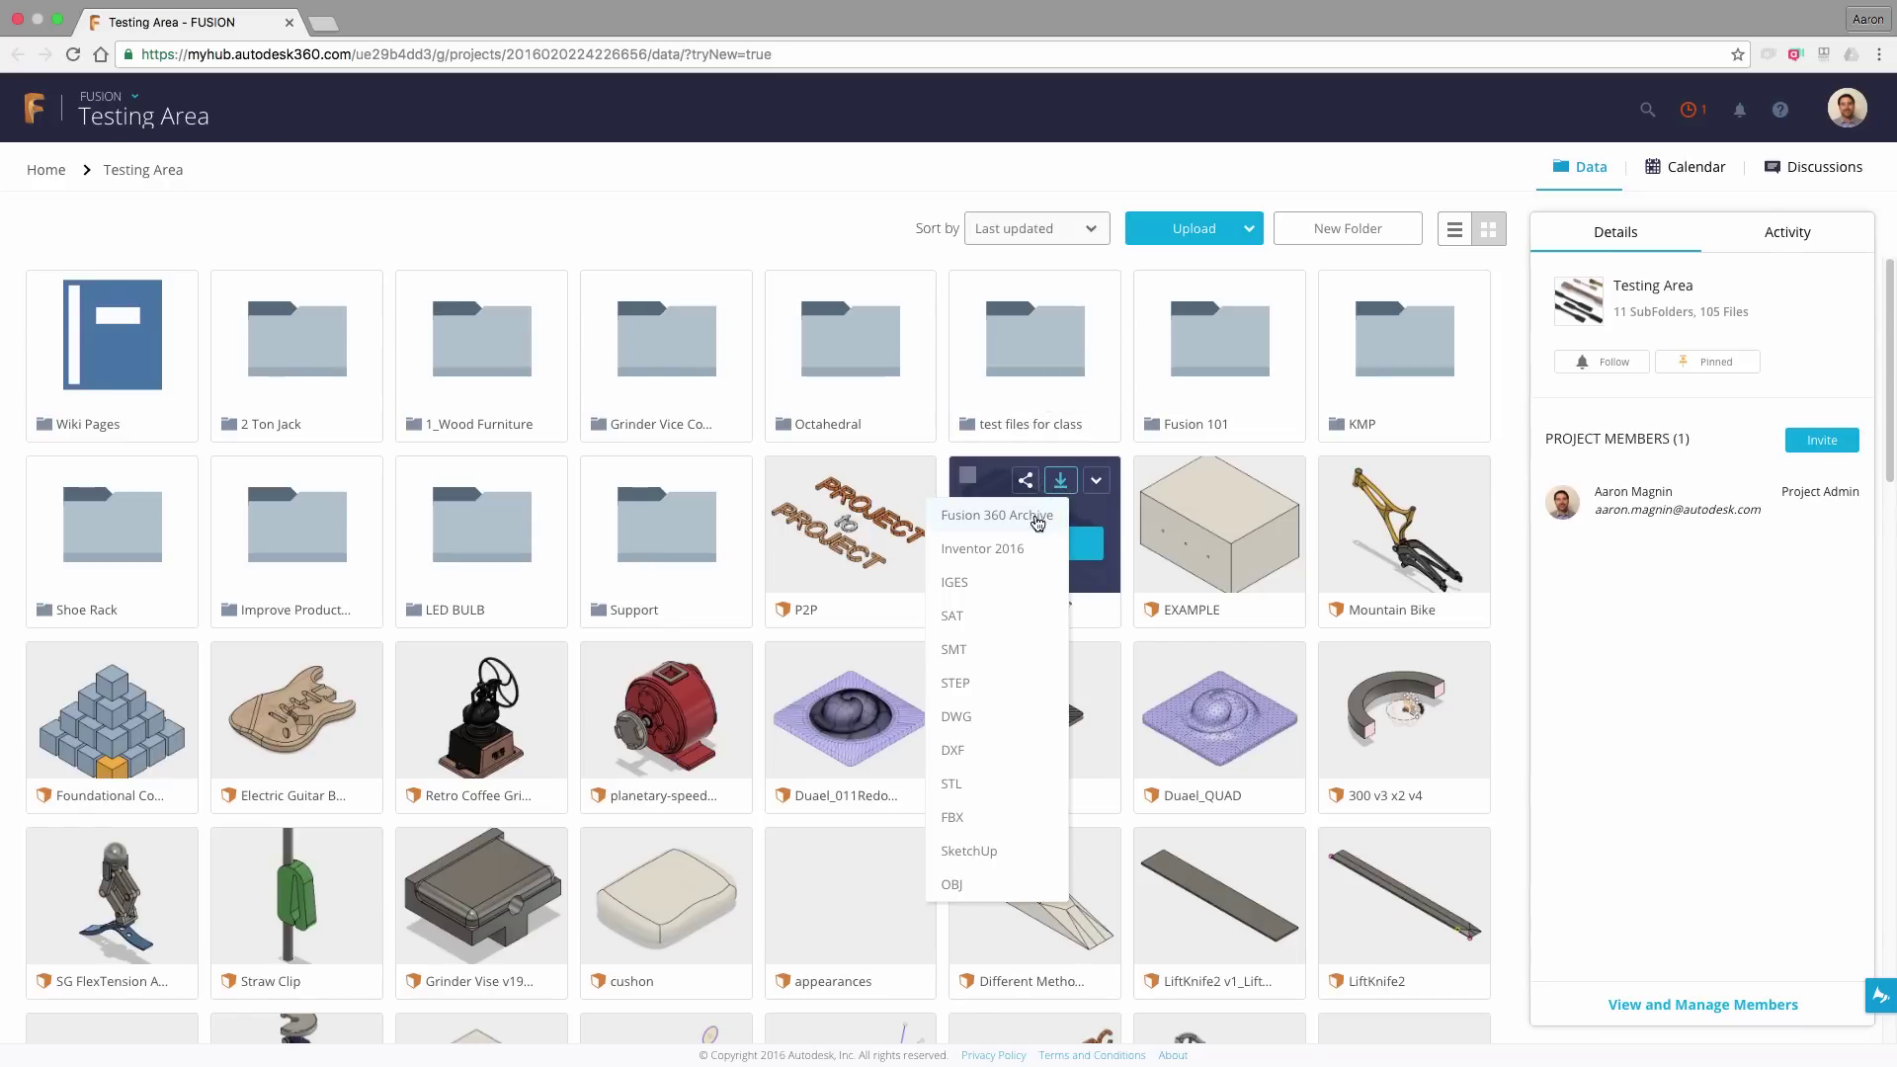
pyautogui.click(1037, 519)
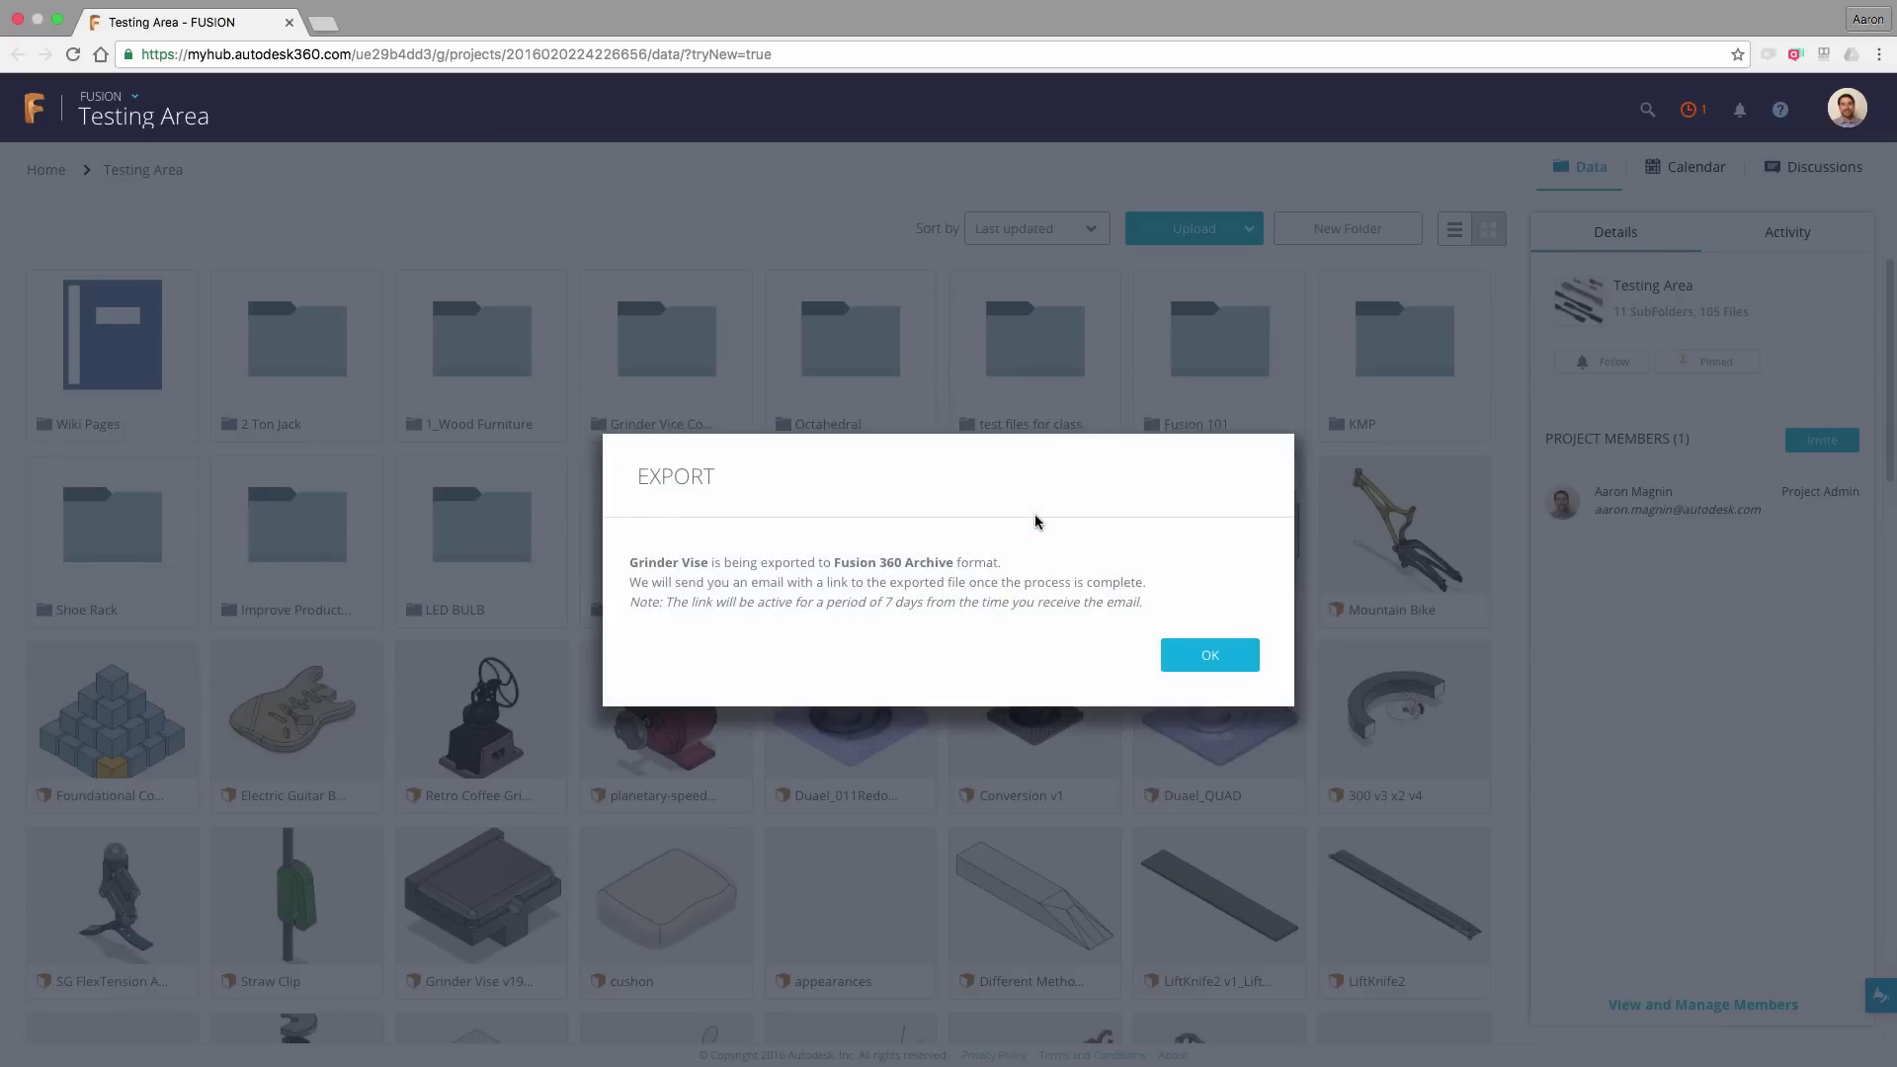
# Step: Upload Grinder Vise.f3z from the Desktop into MOVE ME and open its overview
pyautogui.click(1210, 655)
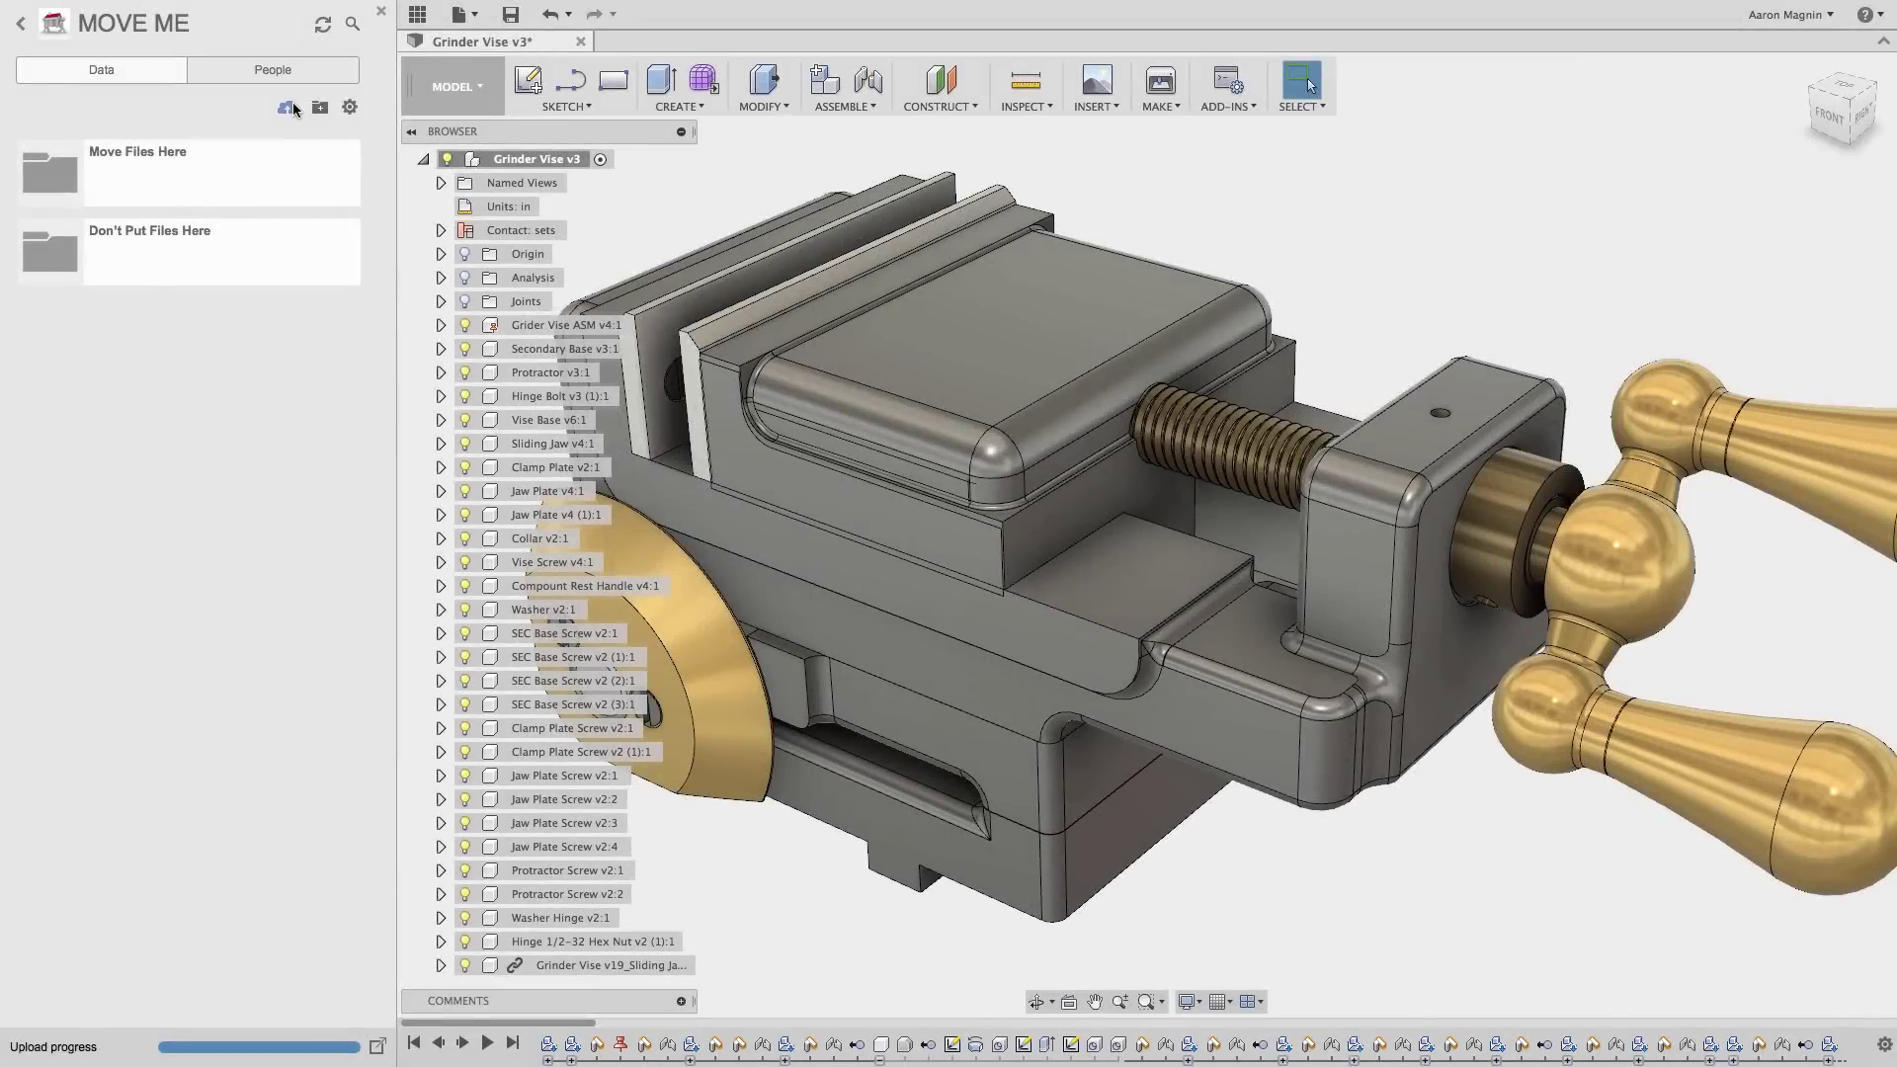
pyautogui.click(287, 107)
pyautogui.click(687, 216)
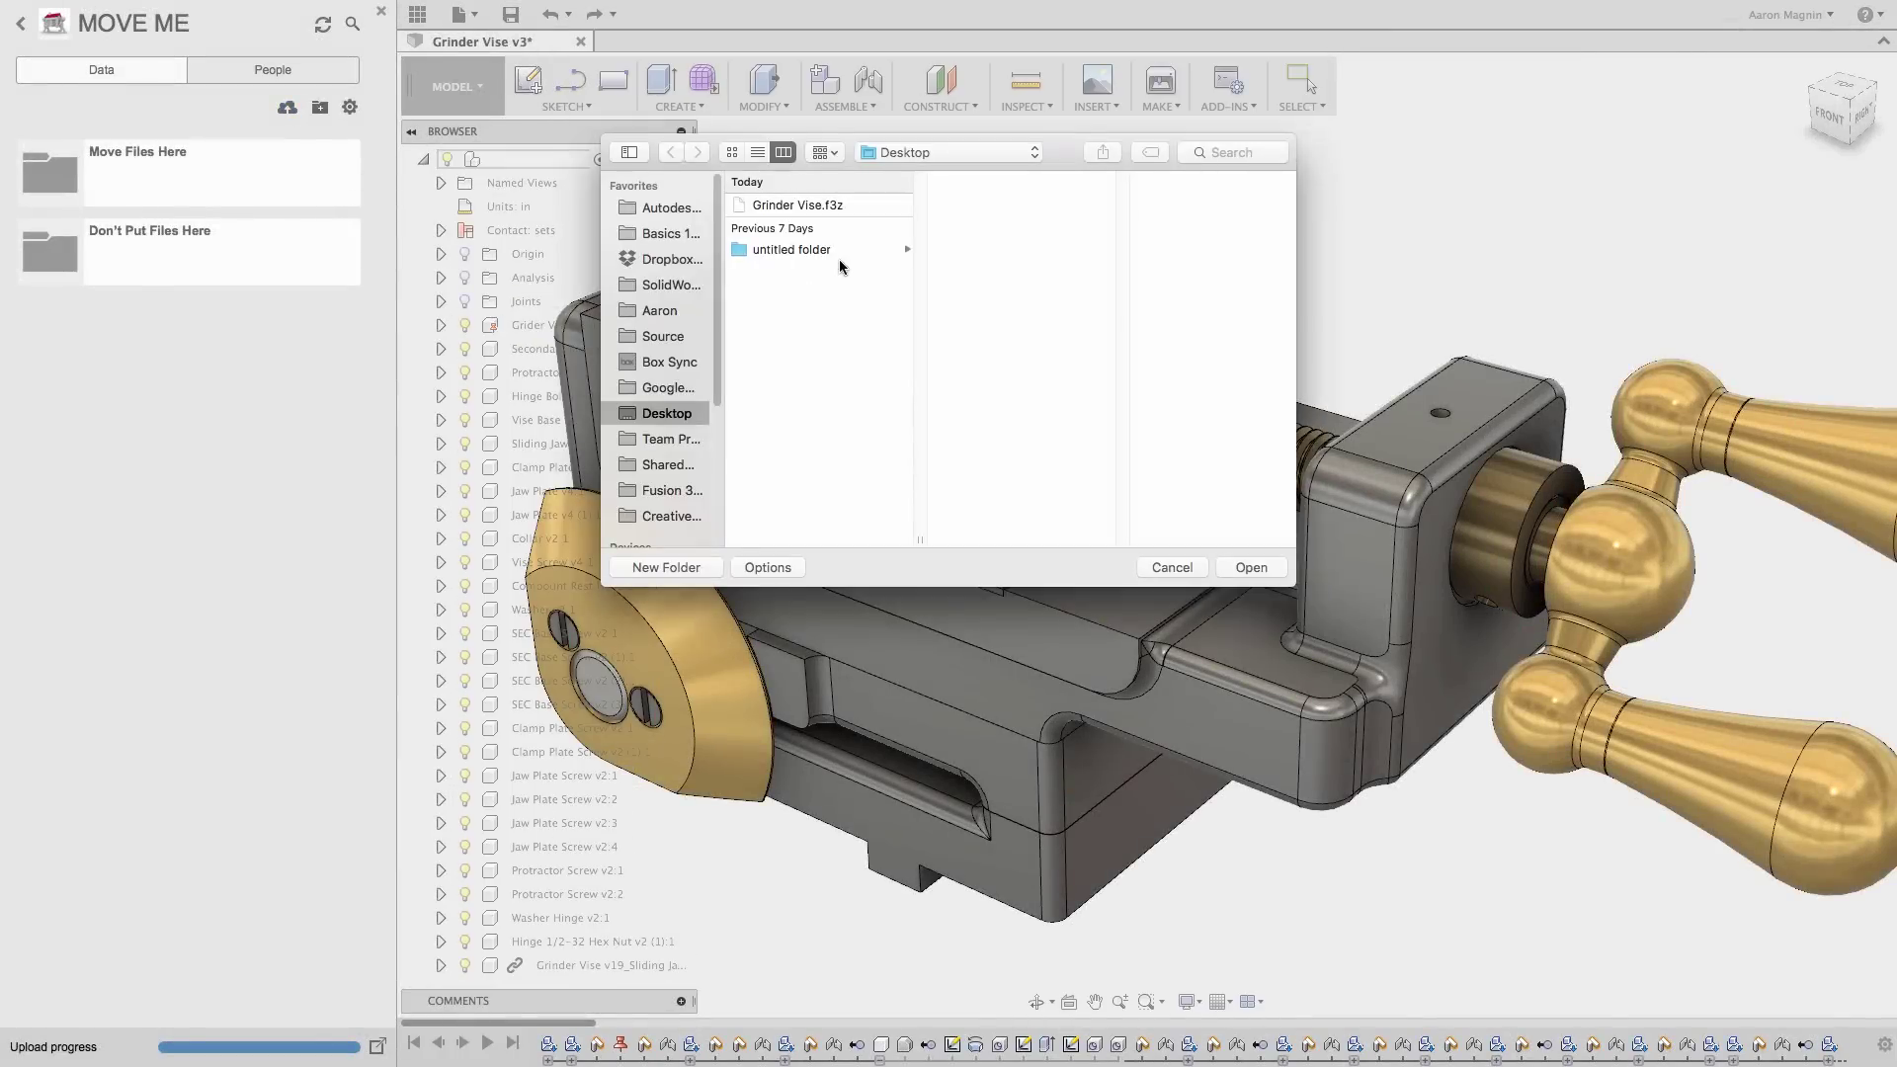
pyautogui.doubleClick(825, 207)
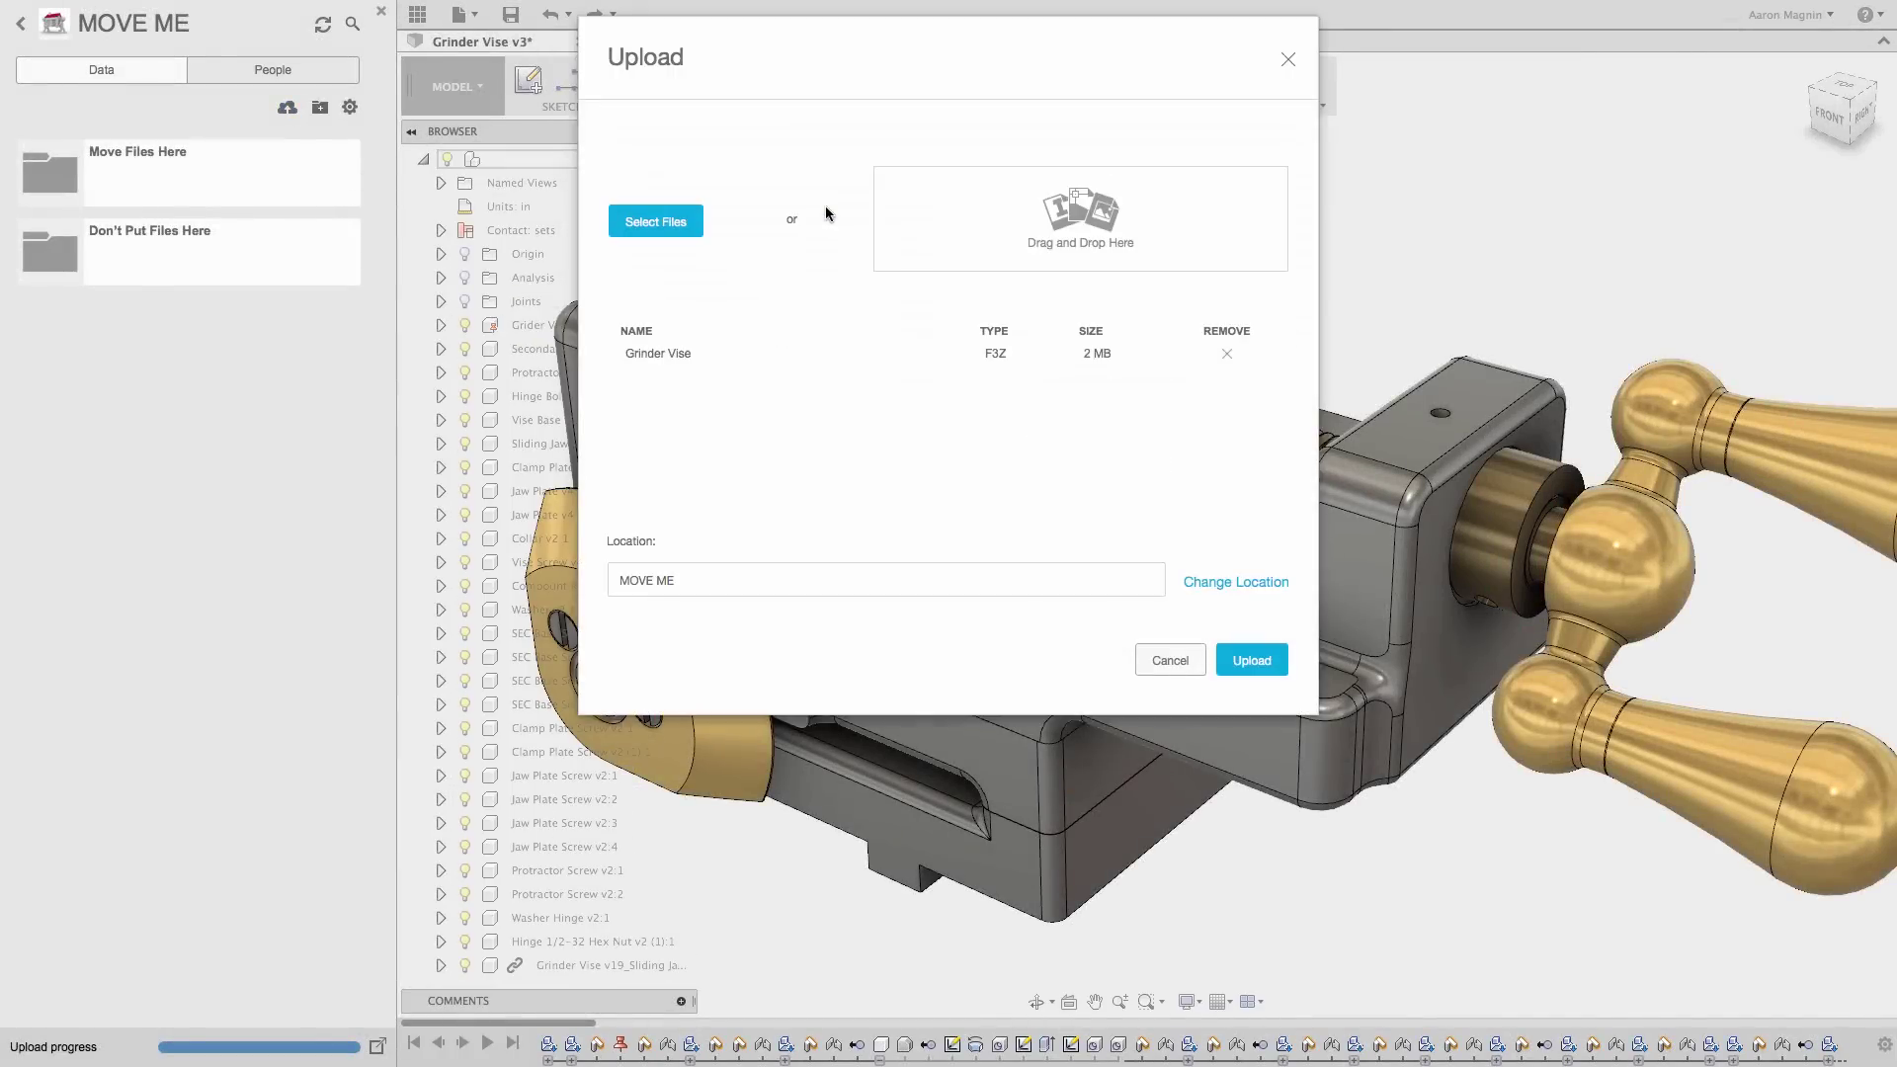
pyautogui.click(1259, 661)
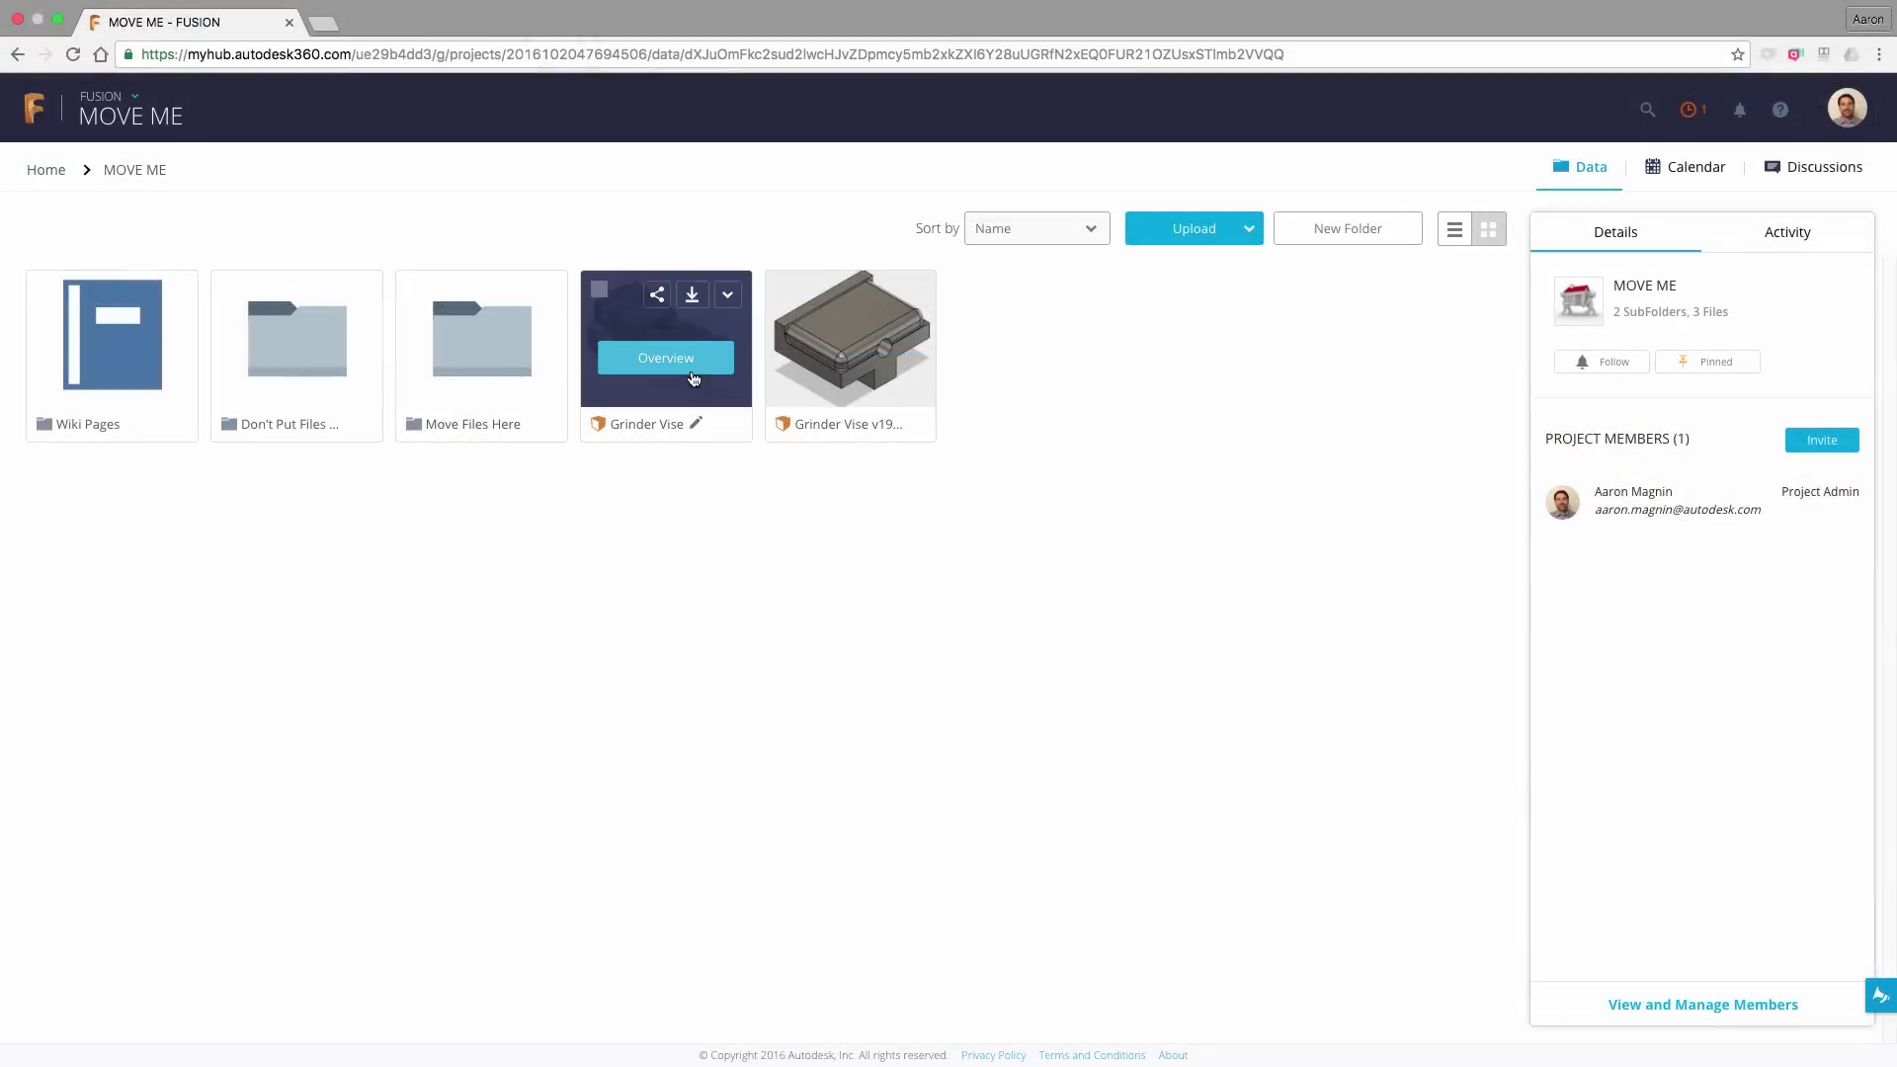
pyautogui.click(688, 363)
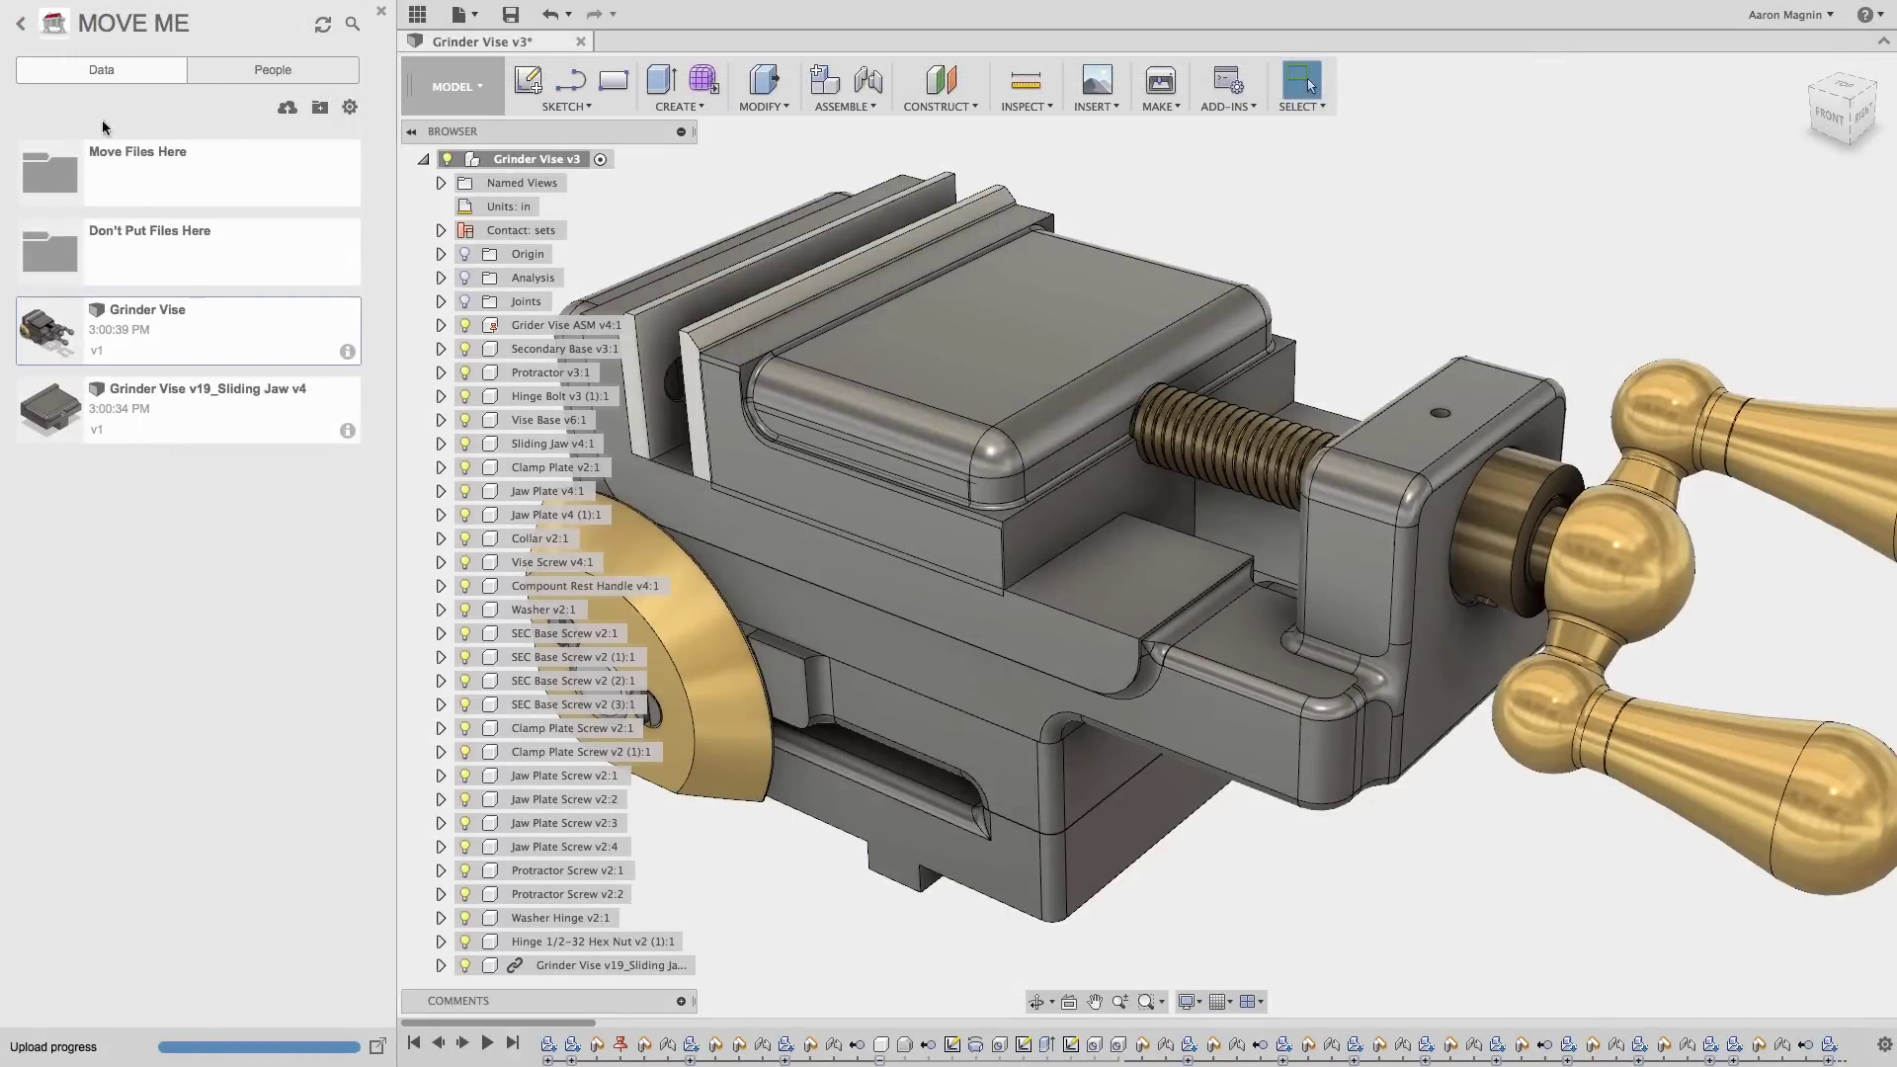
# Step: Return to all projects and bring up the account menu for switching hubs
pyautogui.click(20, 24)
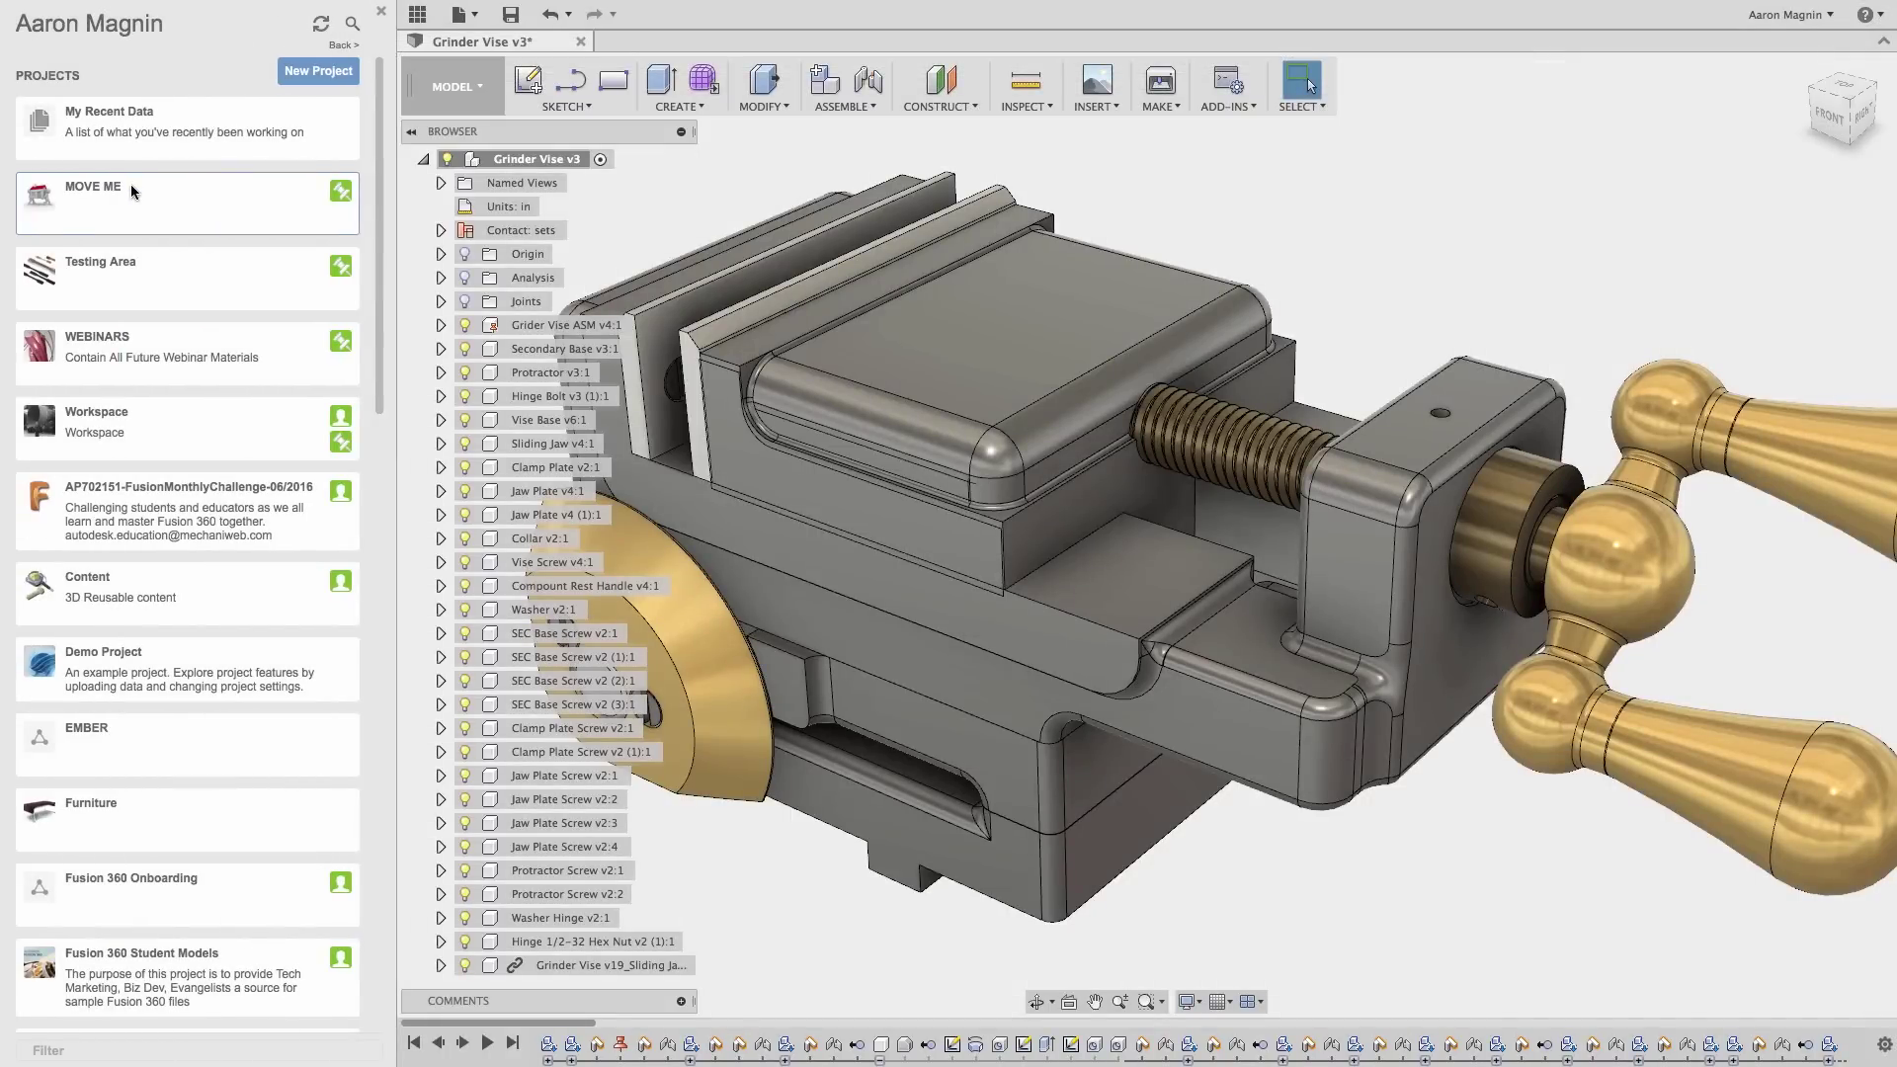
pyautogui.click(1780, 26)
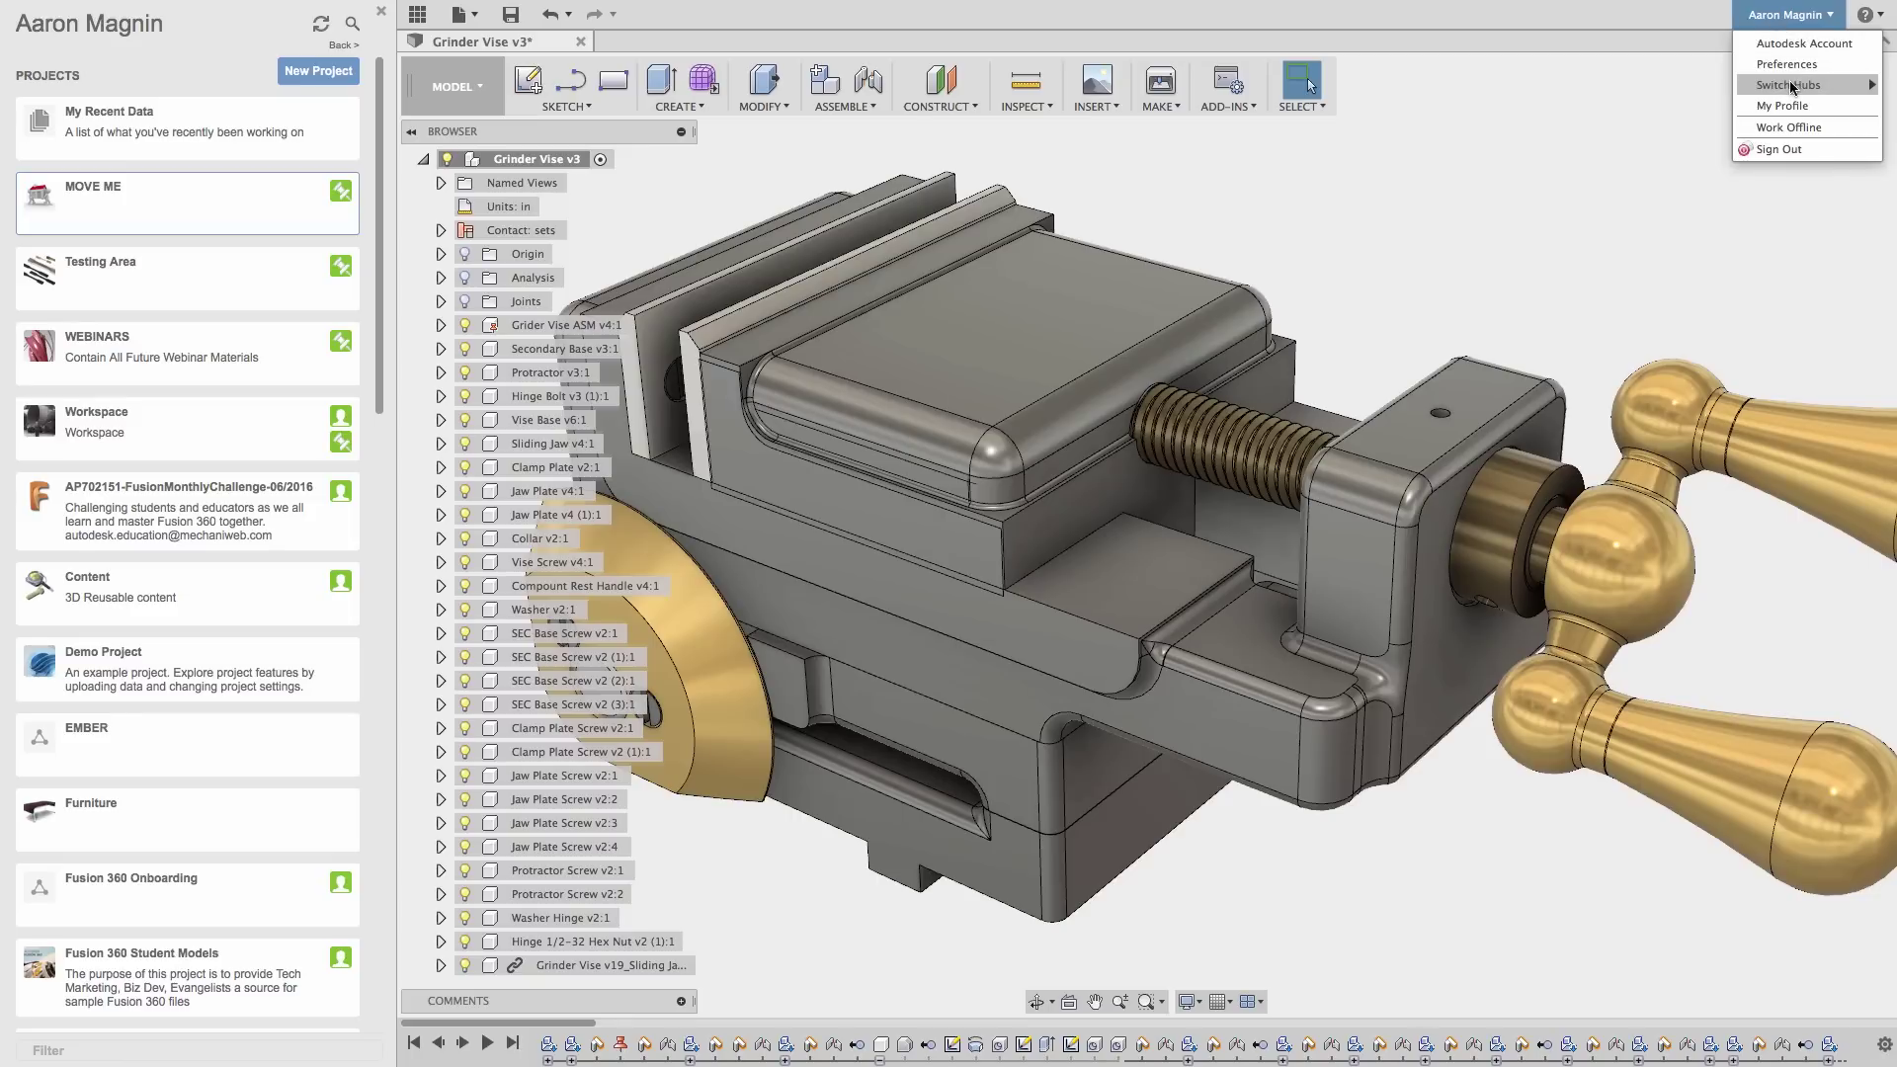
pyautogui.moveTo(1790, 84)
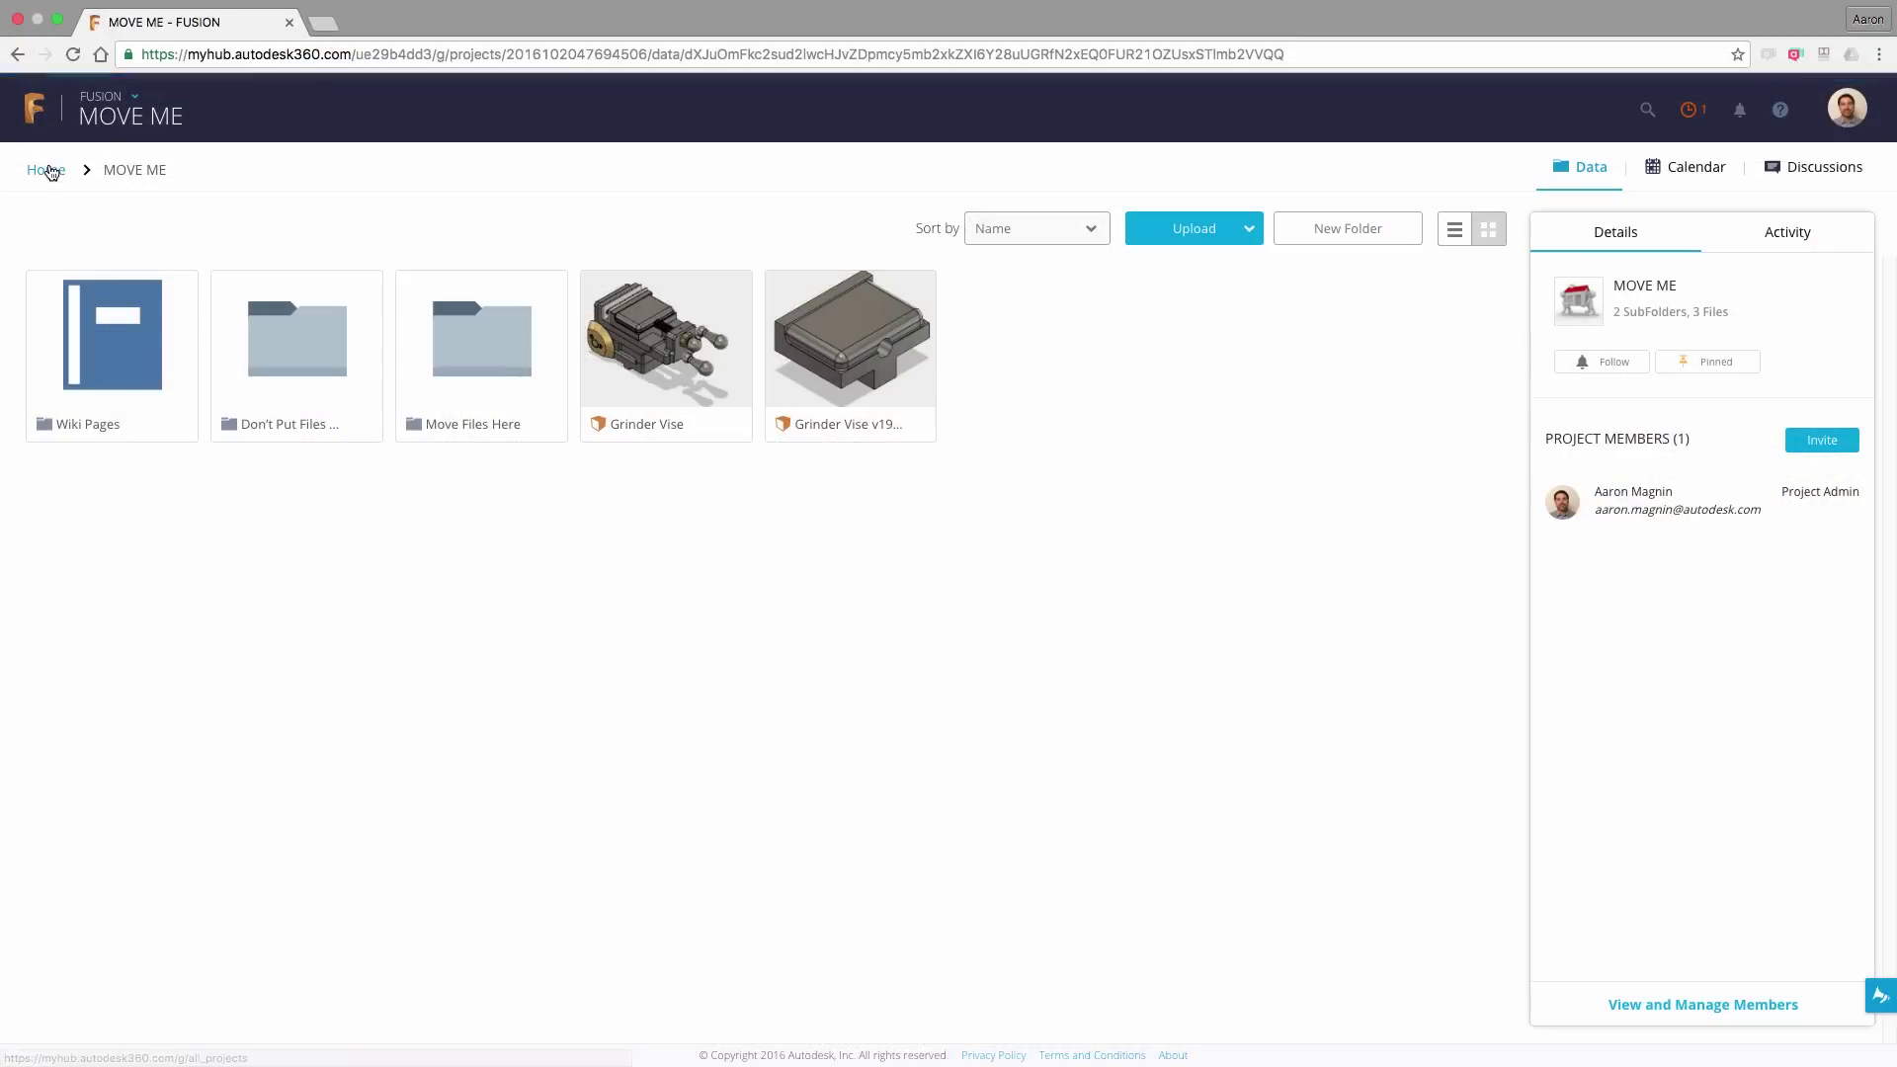
# Step: Transfer MOVE ME to the autodesk1466 Team Hub, then switch to Team Team Hub
pyautogui.click(47, 169)
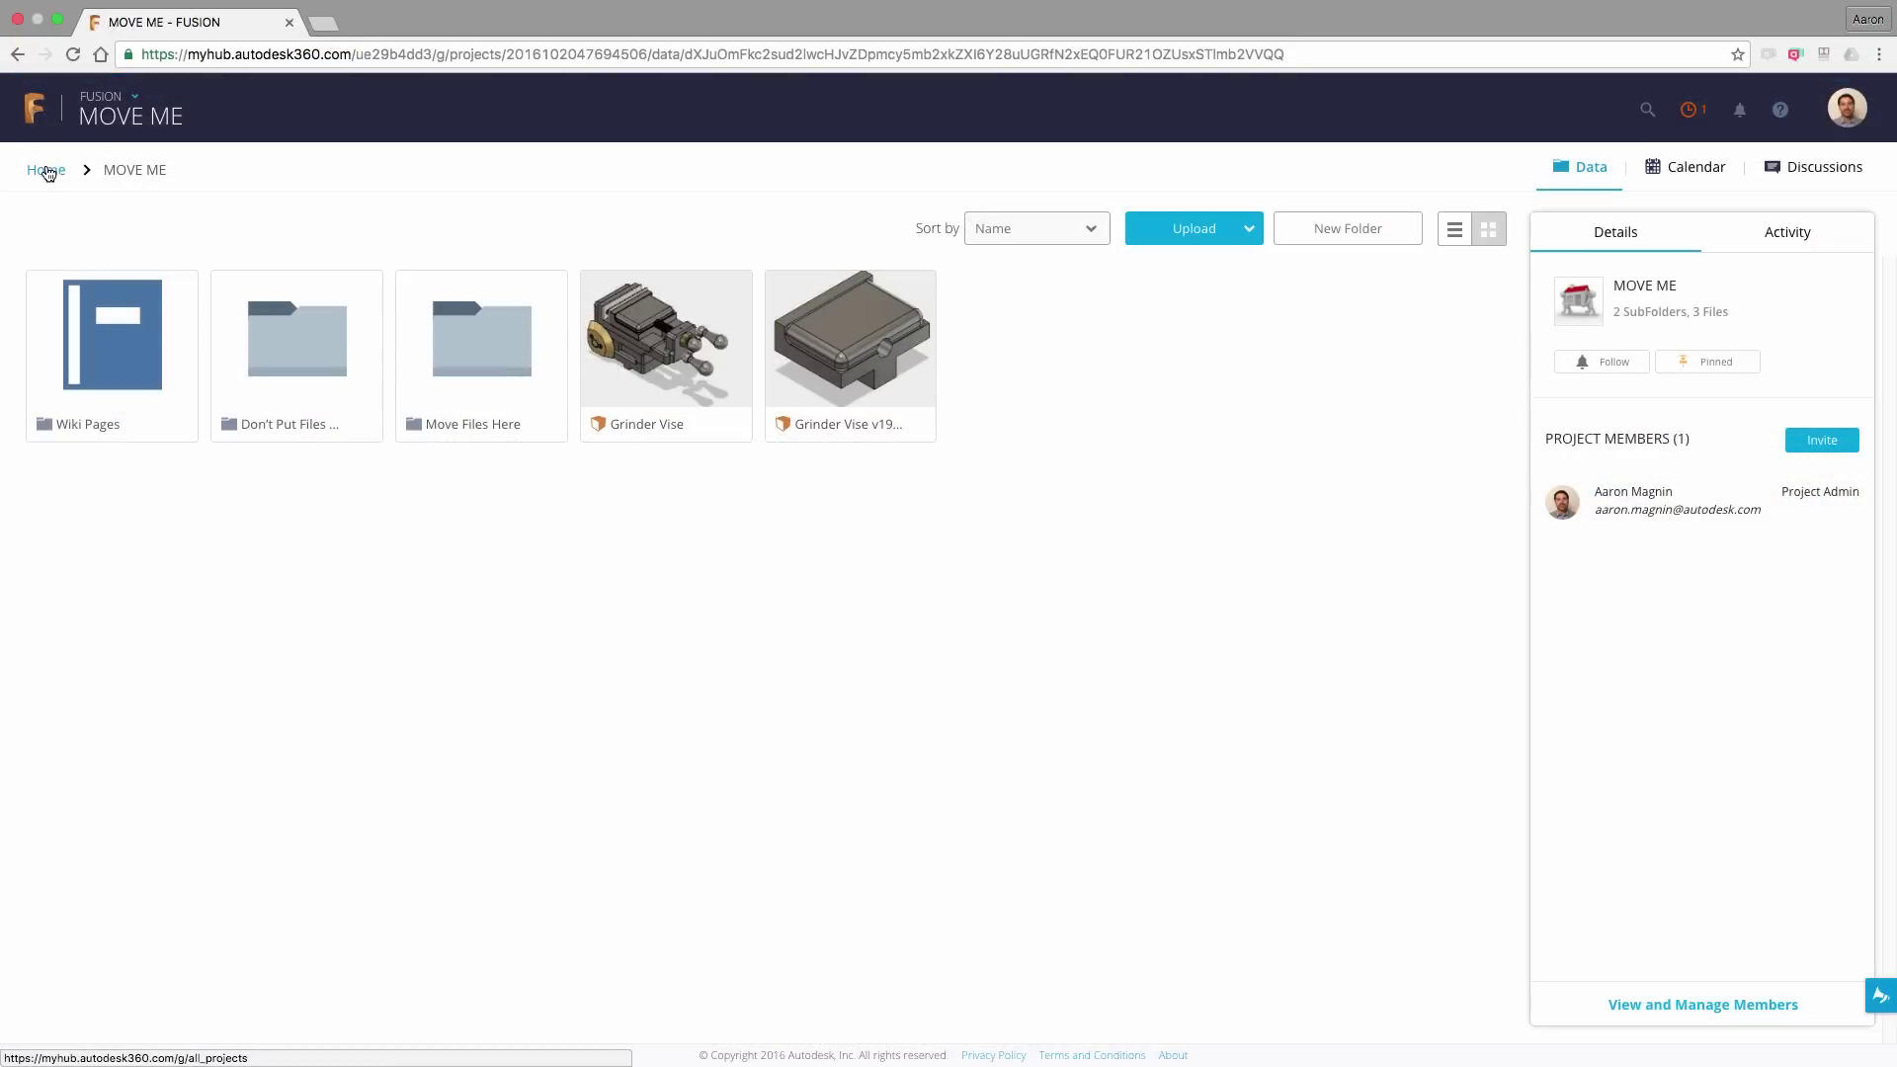
pyautogui.scroll(-4, 500, 687)
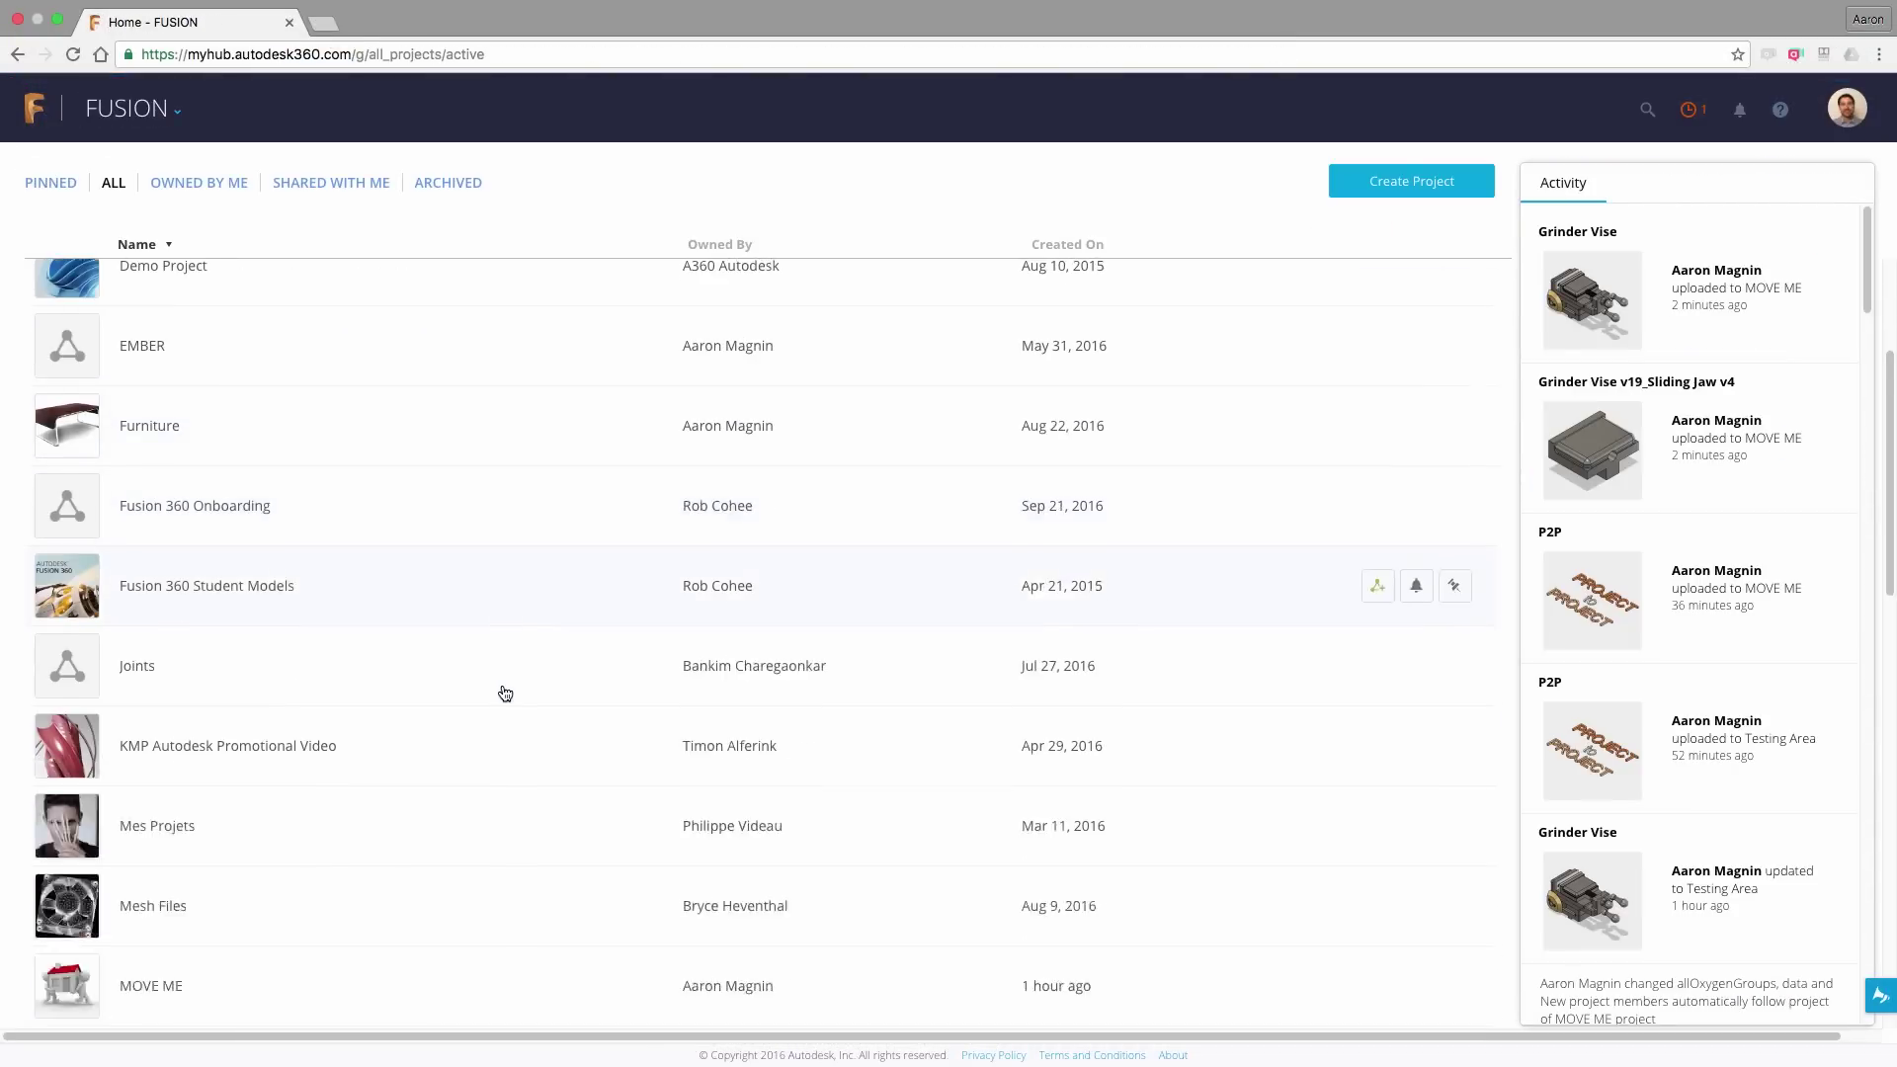
pyautogui.scroll(-2, 500, 691)
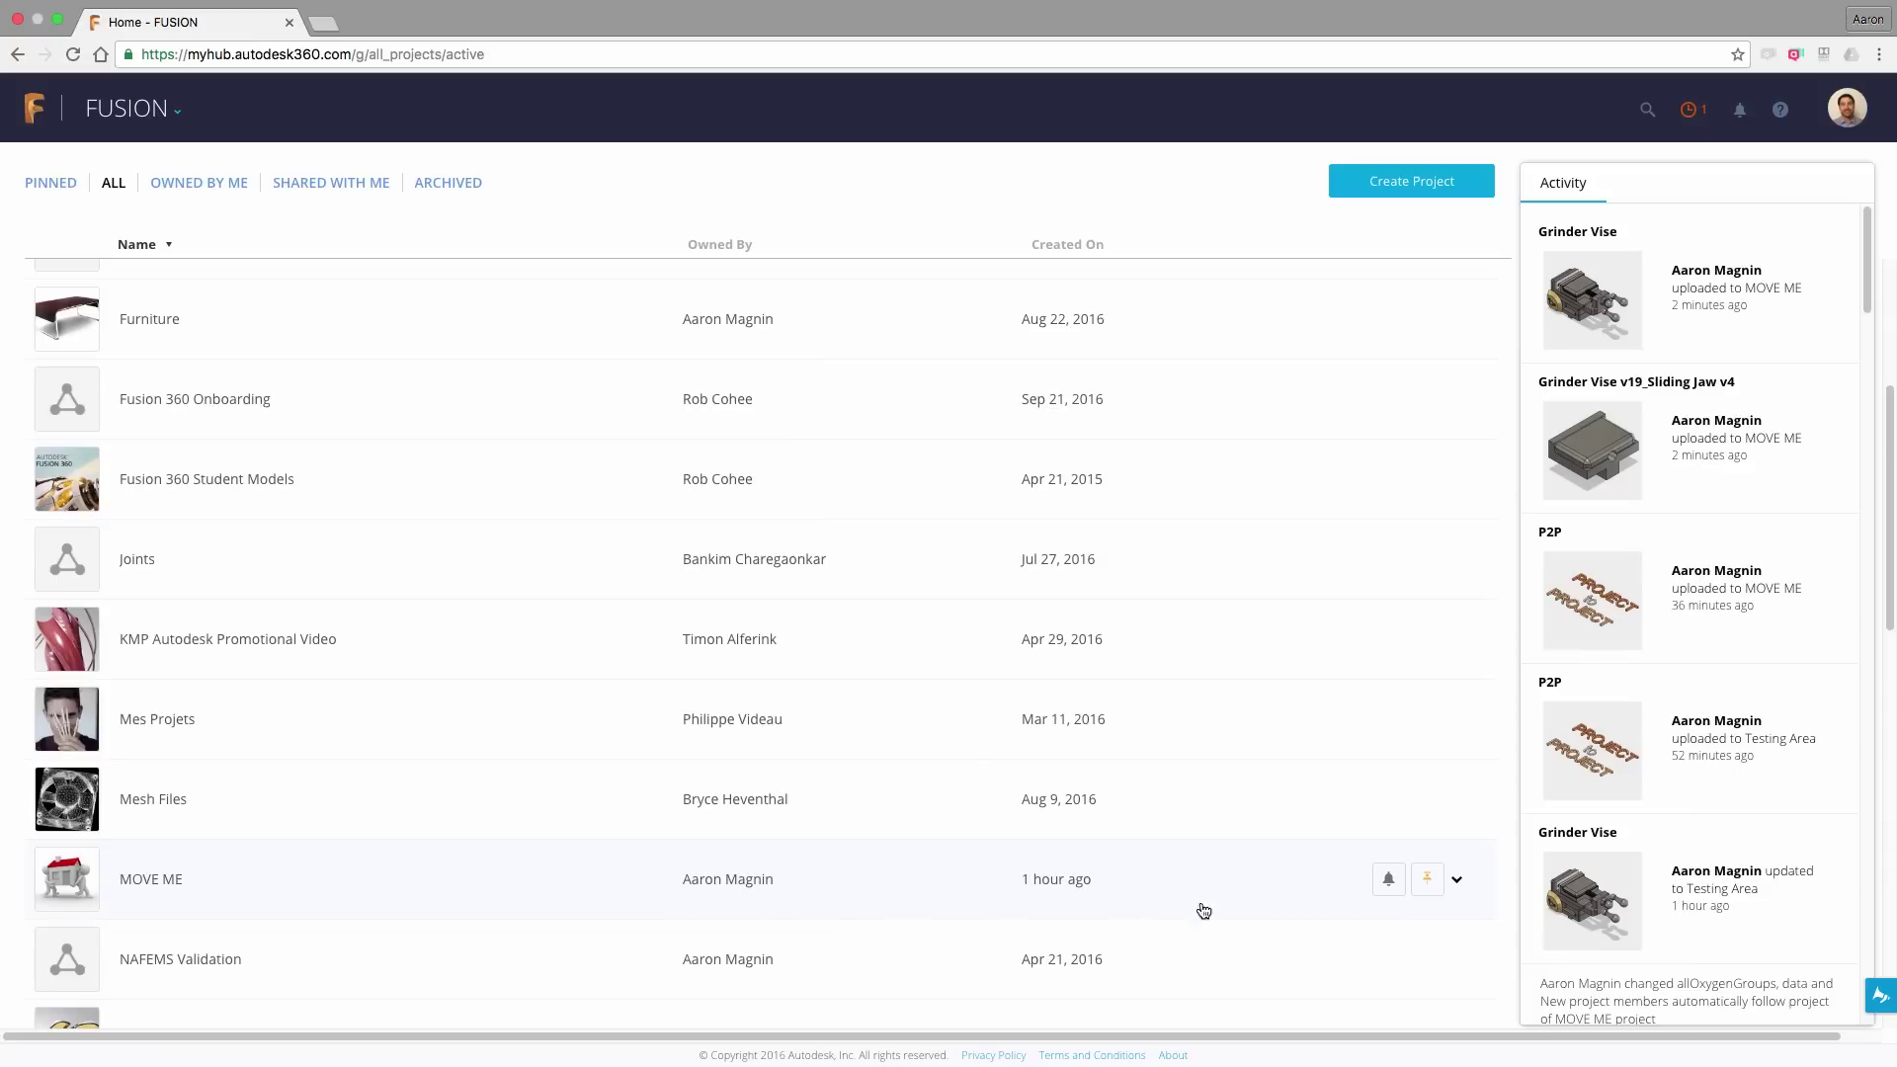
pyautogui.click(1456, 880)
pyautogui.click(1411, 936)
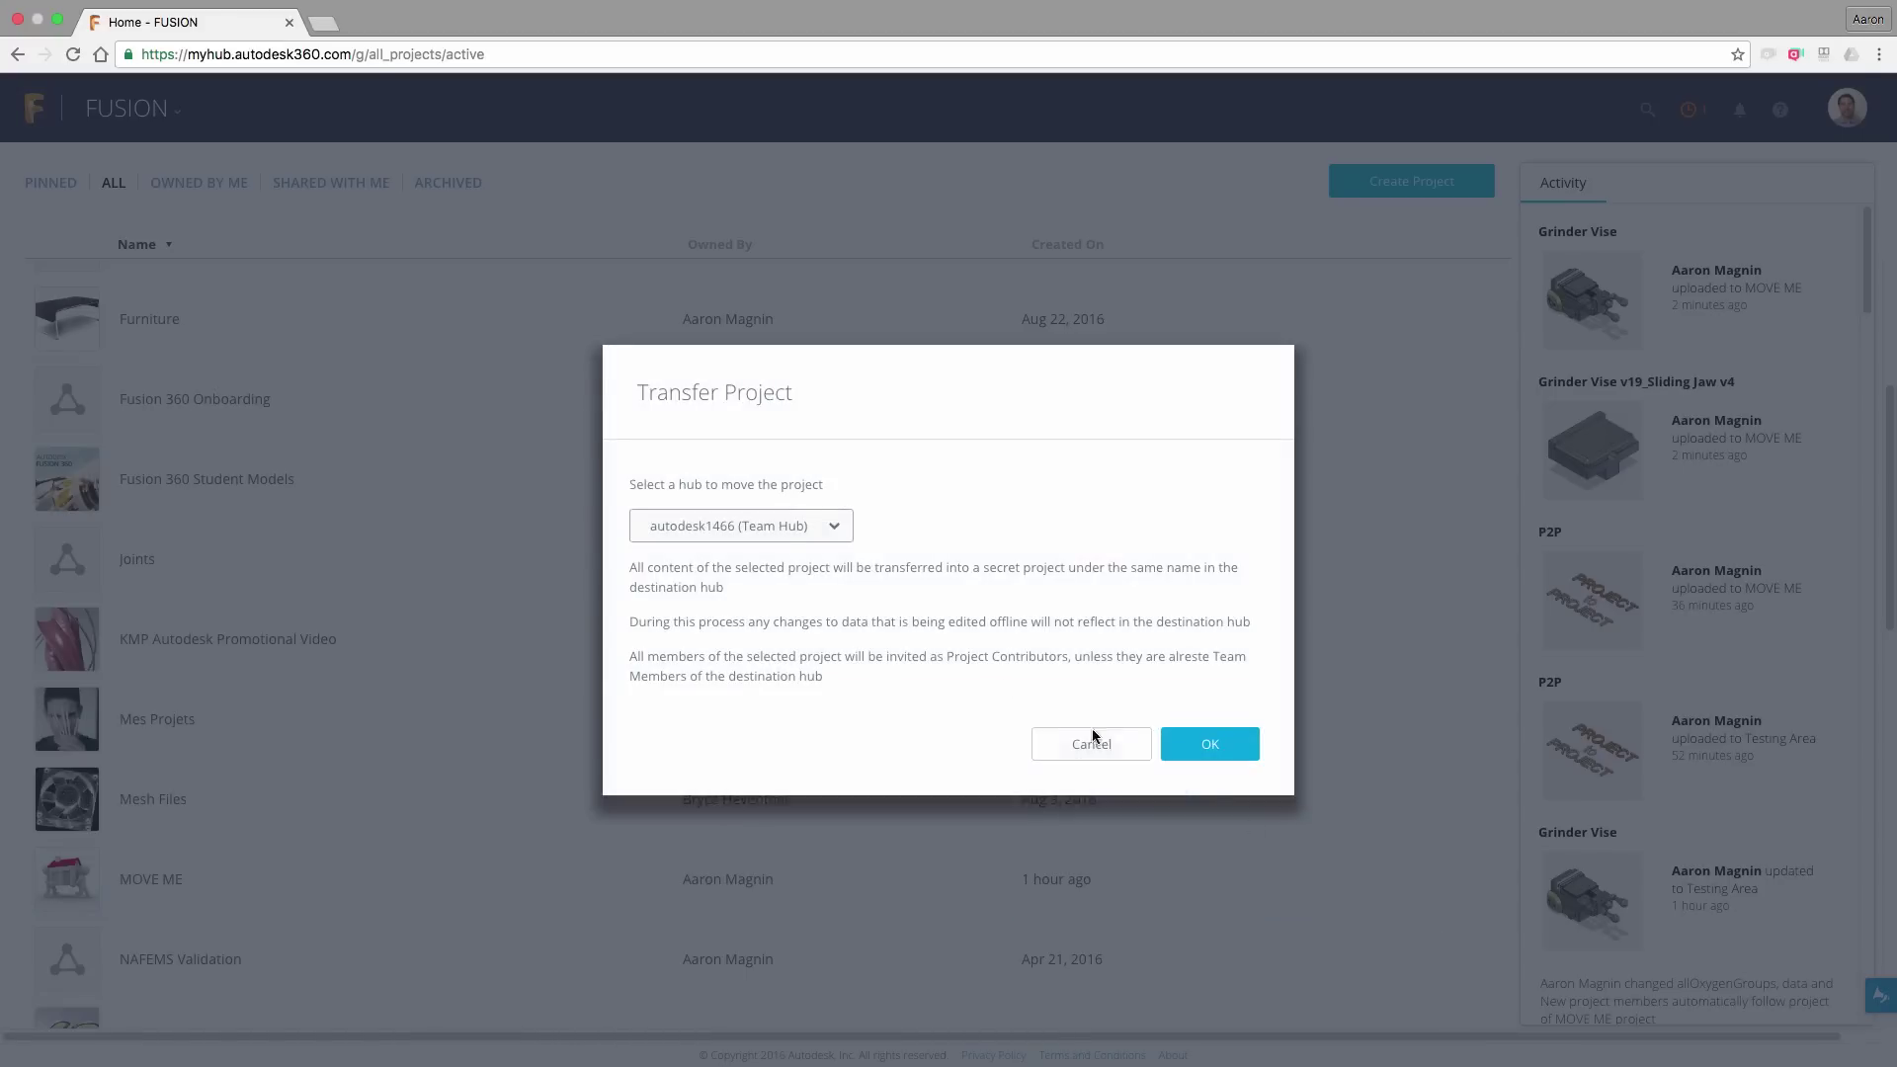
pyautogui.click(776, 532)
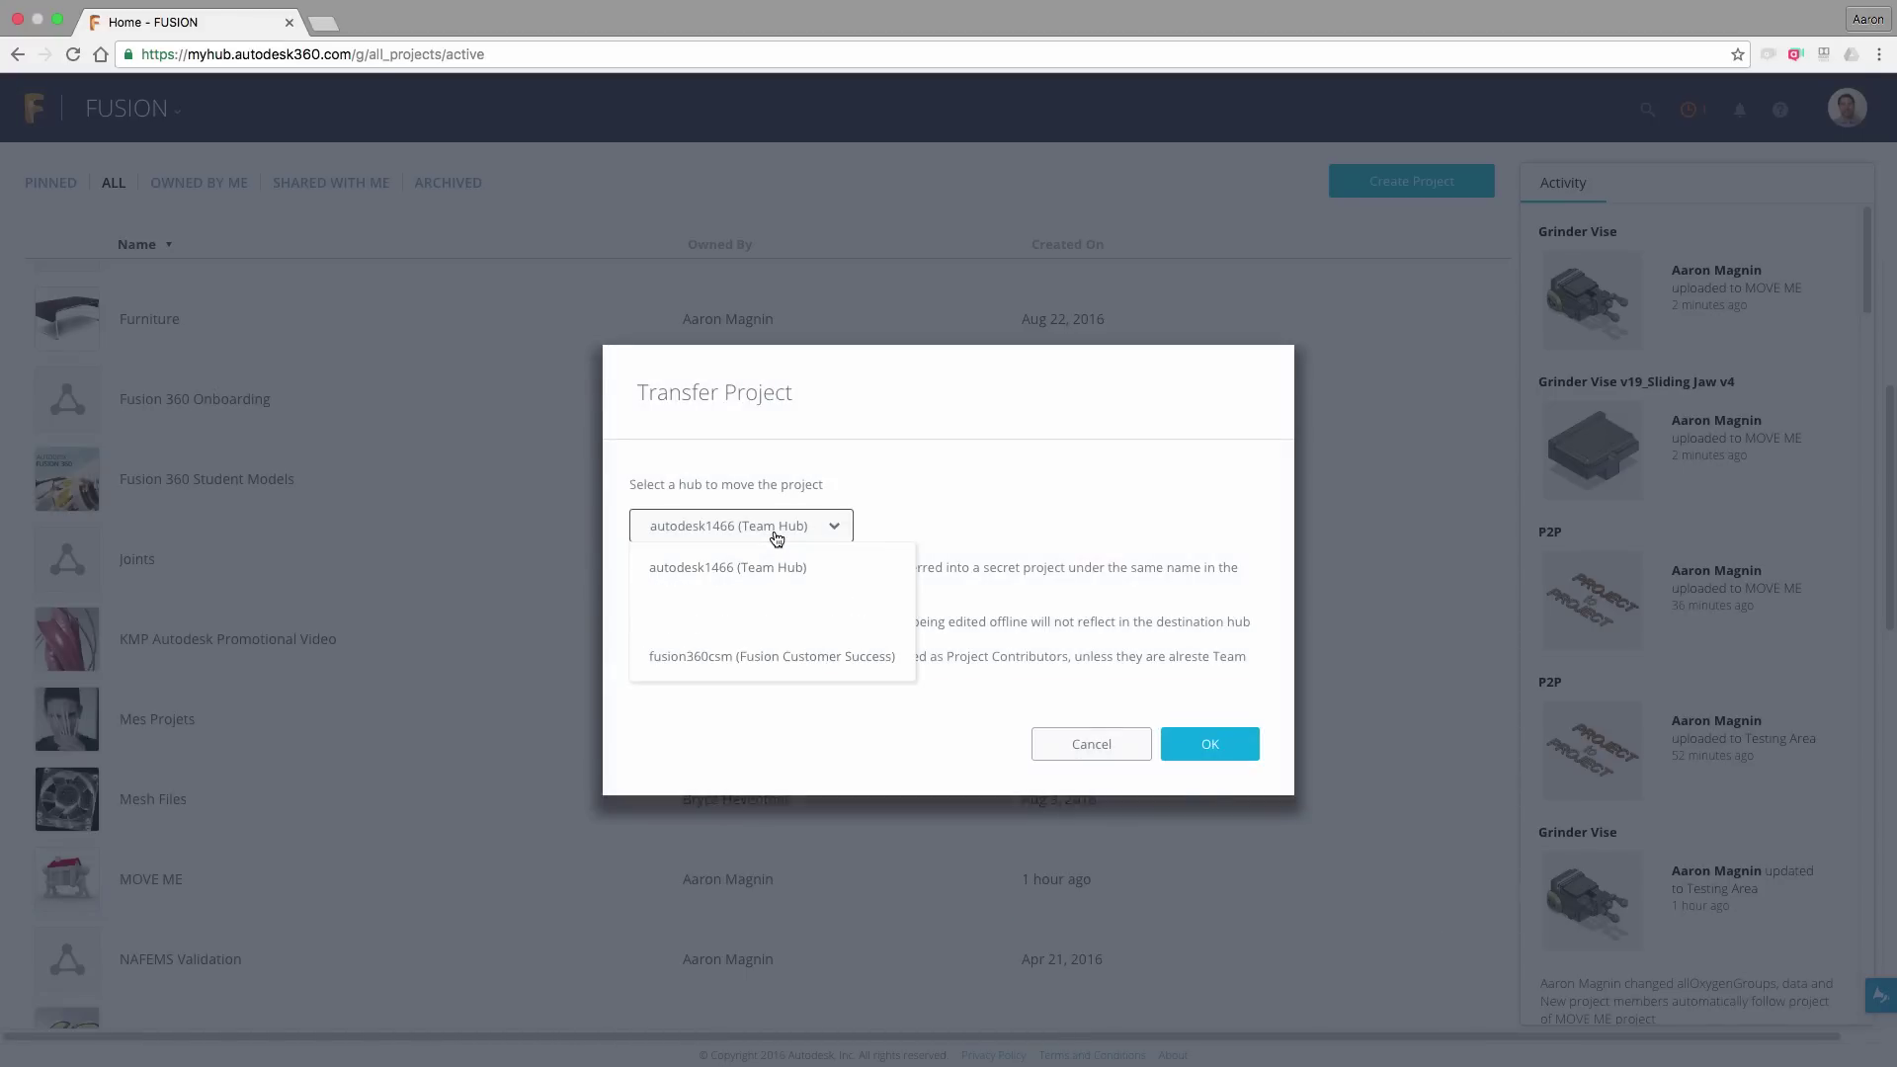
pyautogui.click(760, 566)
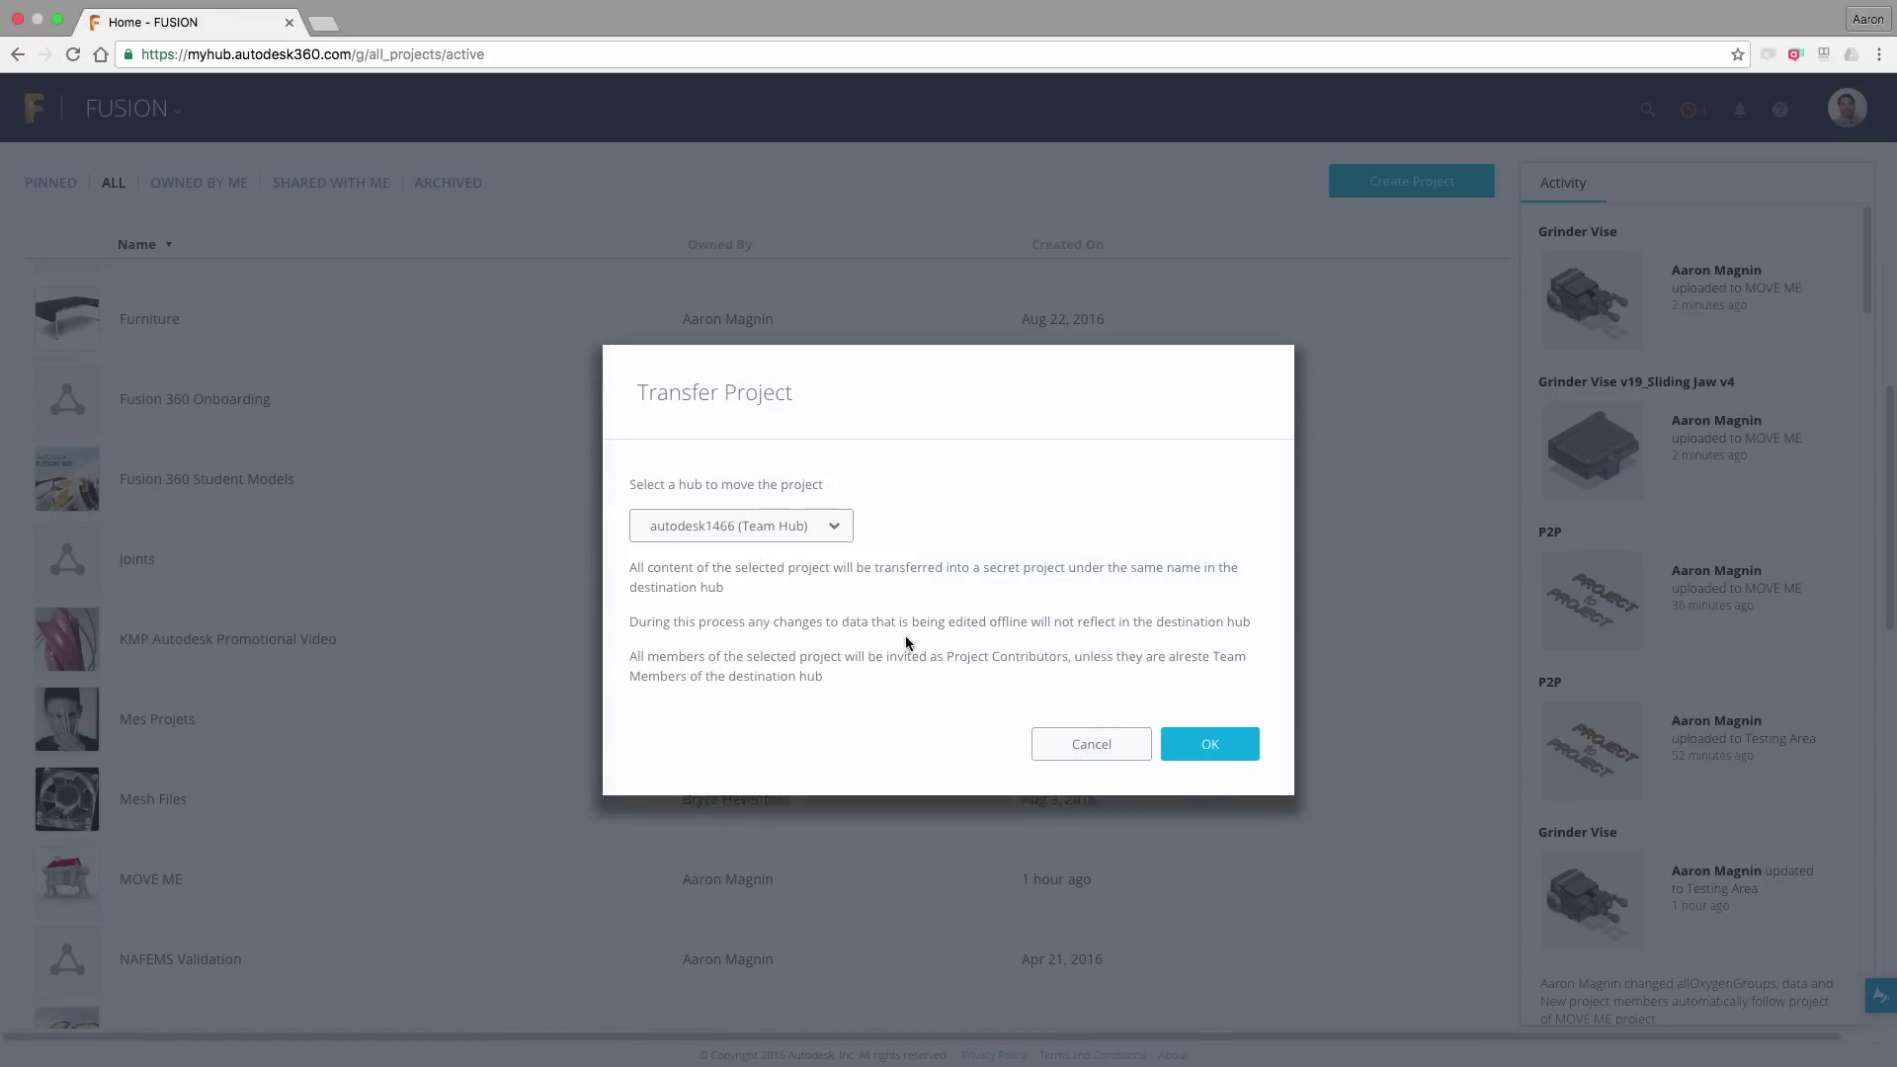
pyautogui.click(1182, 744)
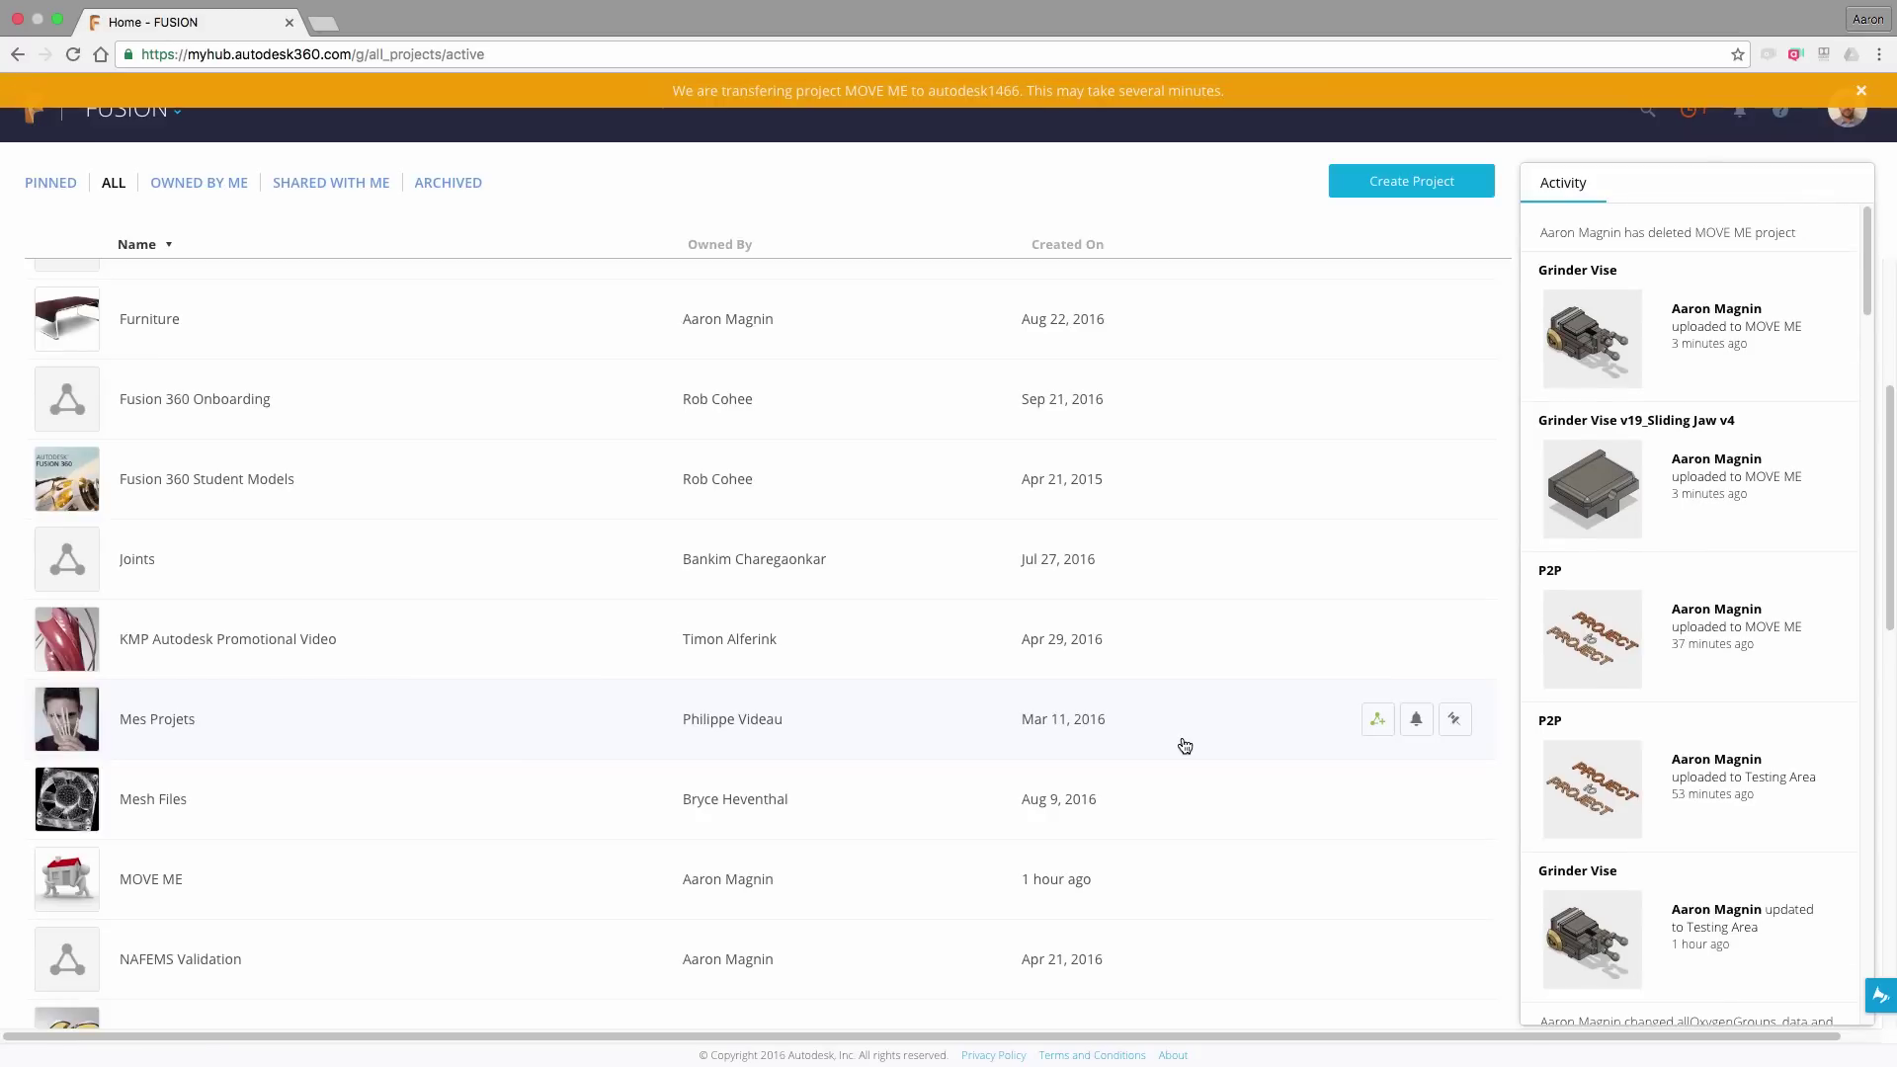
pyautogui.click(1846, 111)
pyautogui.click(1713, 571)
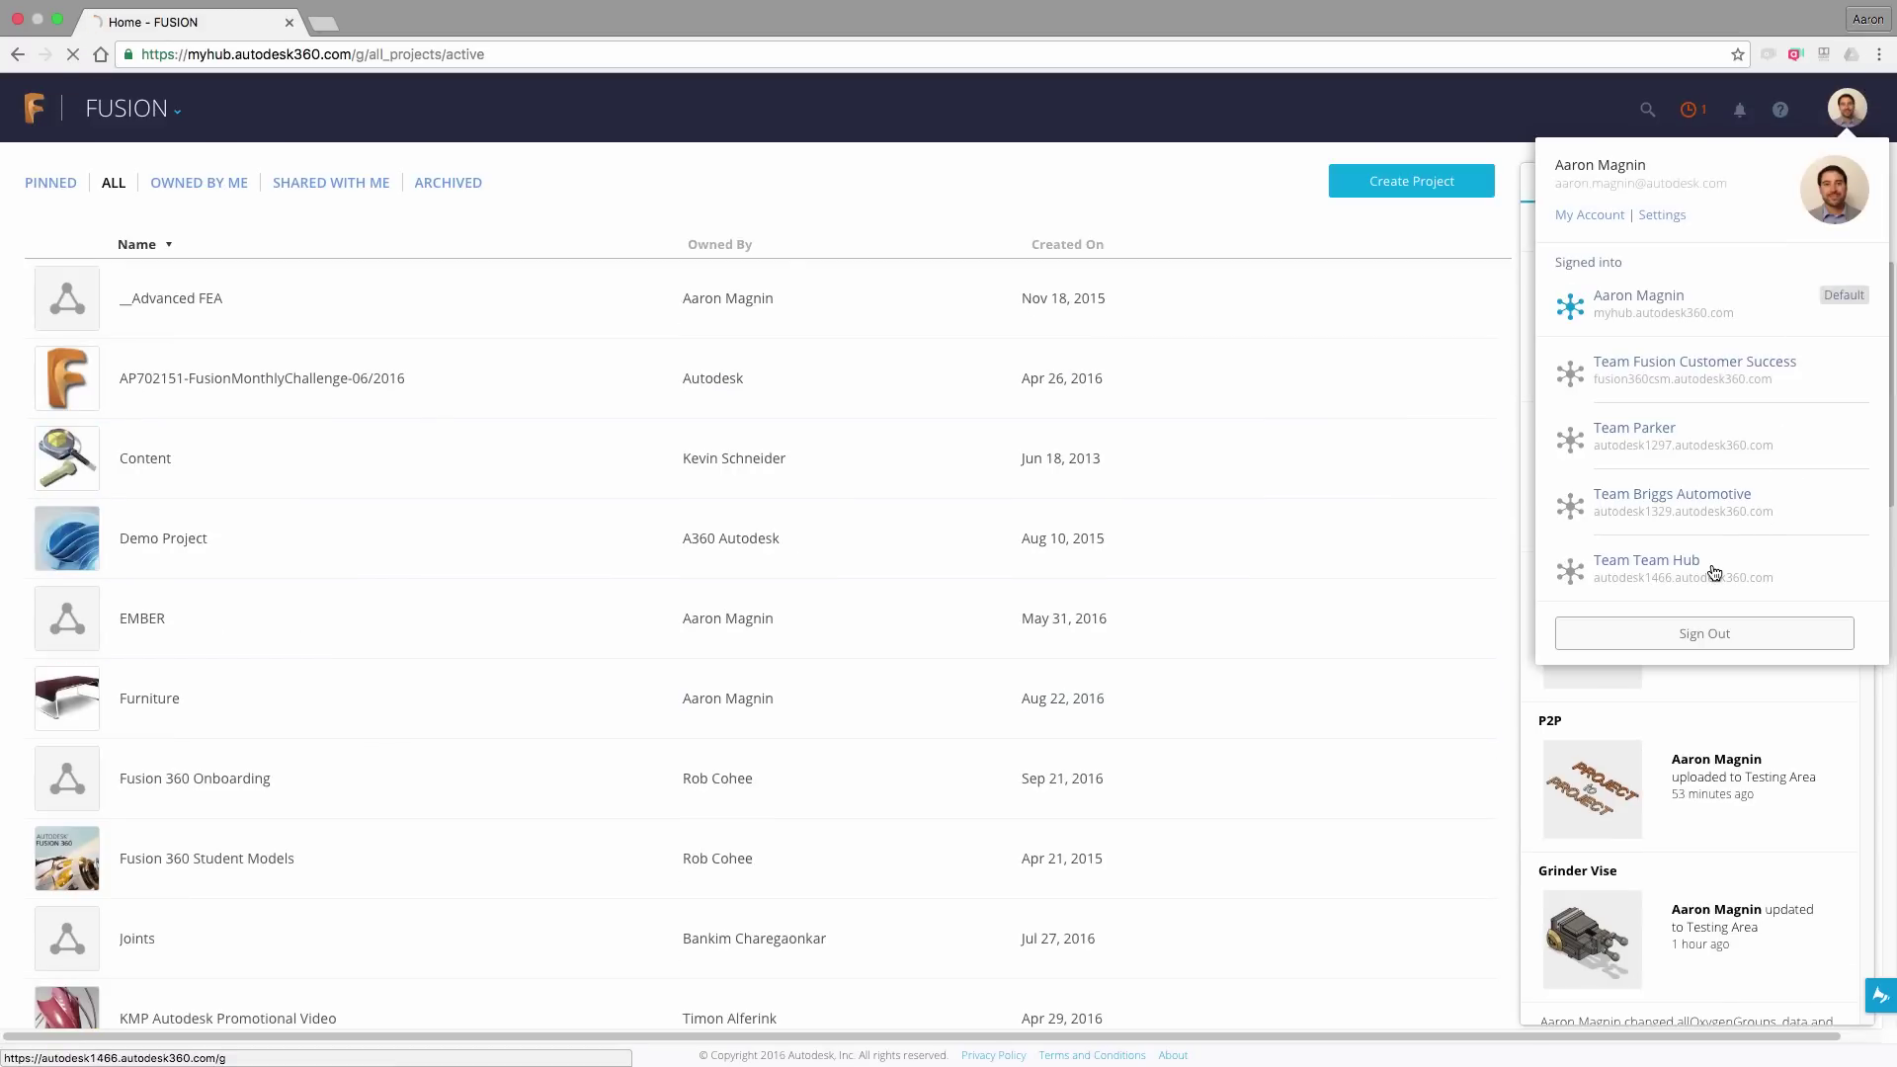